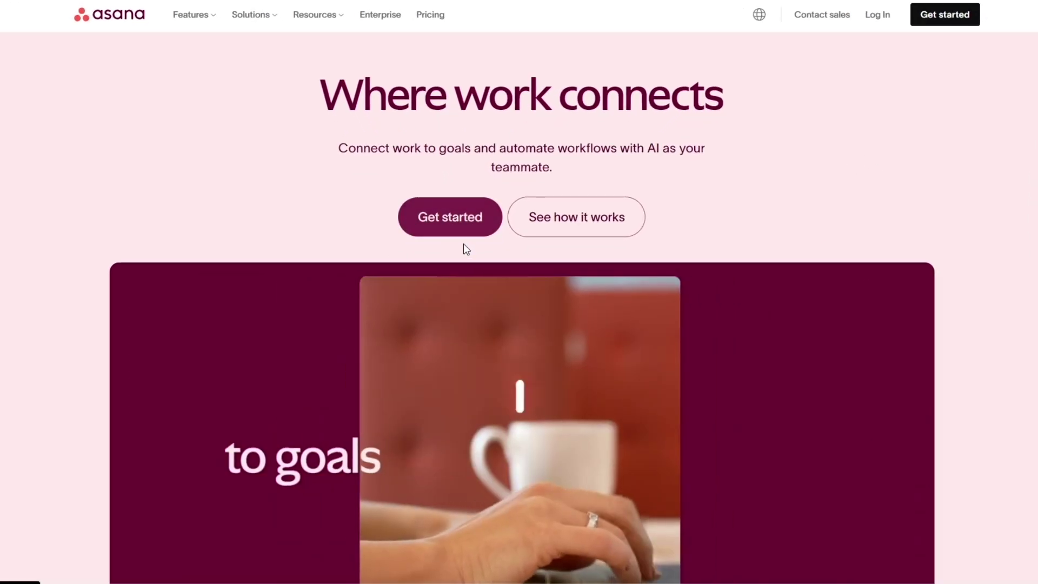
Begin Asana sign-up with Get started and reach the Welcome to Asana form.
click(474, 238)
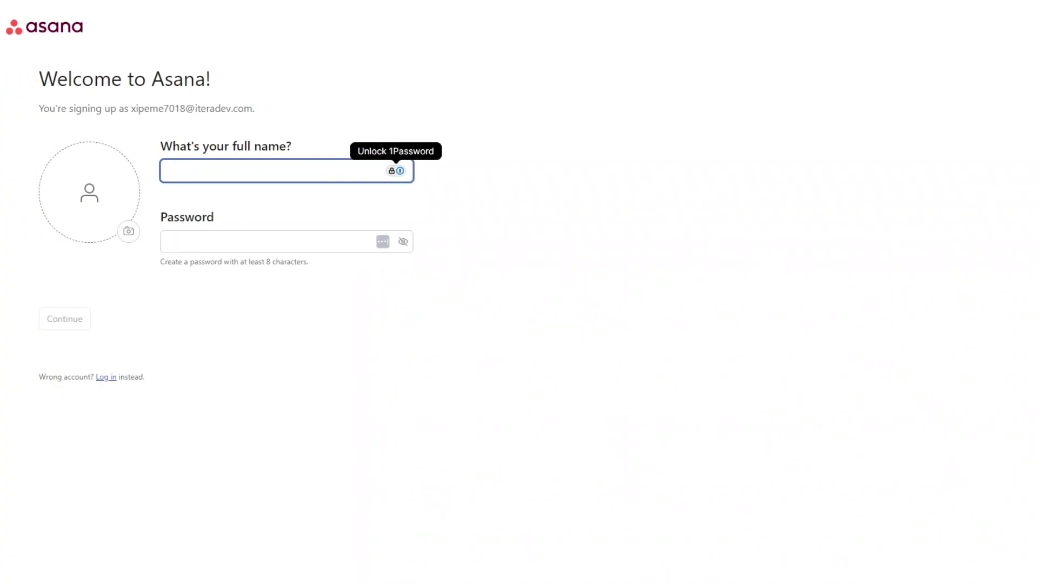
Enter your full name and the account password on the welcome form and submit.
text(Sam)
key(Tab)
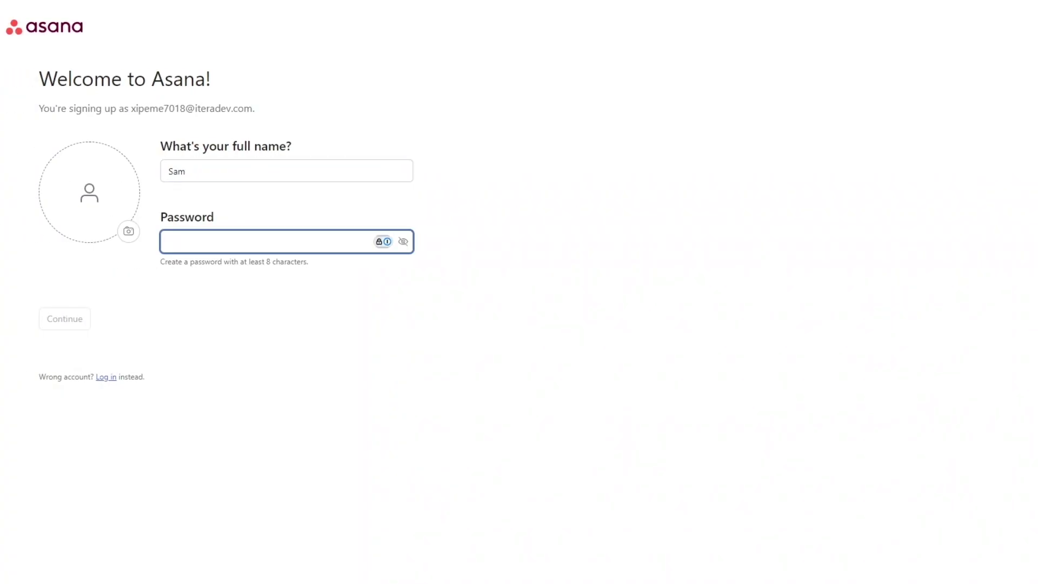
key(ctrl+v)
click(53, 323)
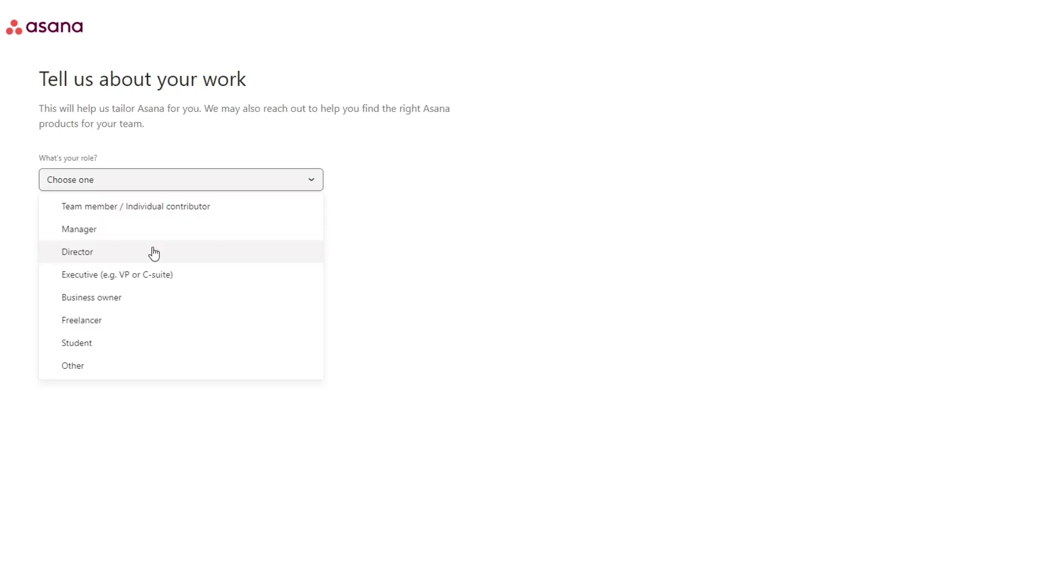
Choose the Freelancer role, opt to create new work, and confirm the main objective.
click(135, 320)
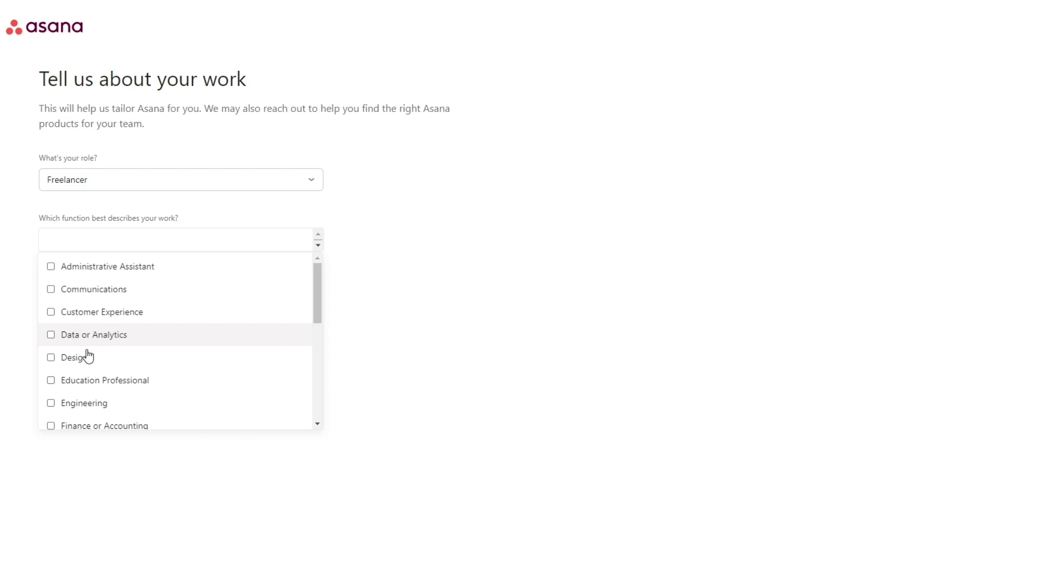
click(76, 316)
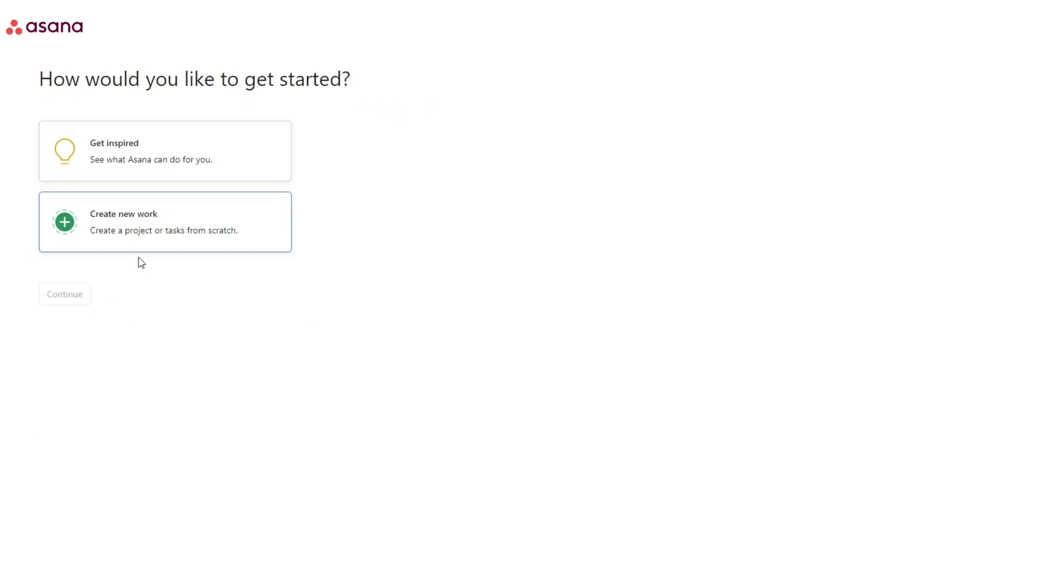
click(103, 253)
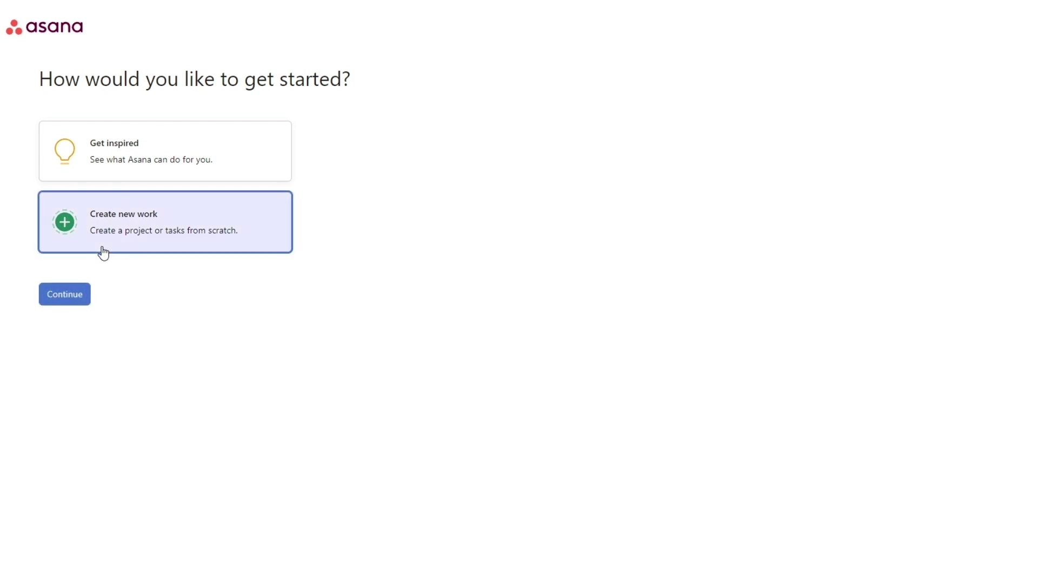
click(69, 301)
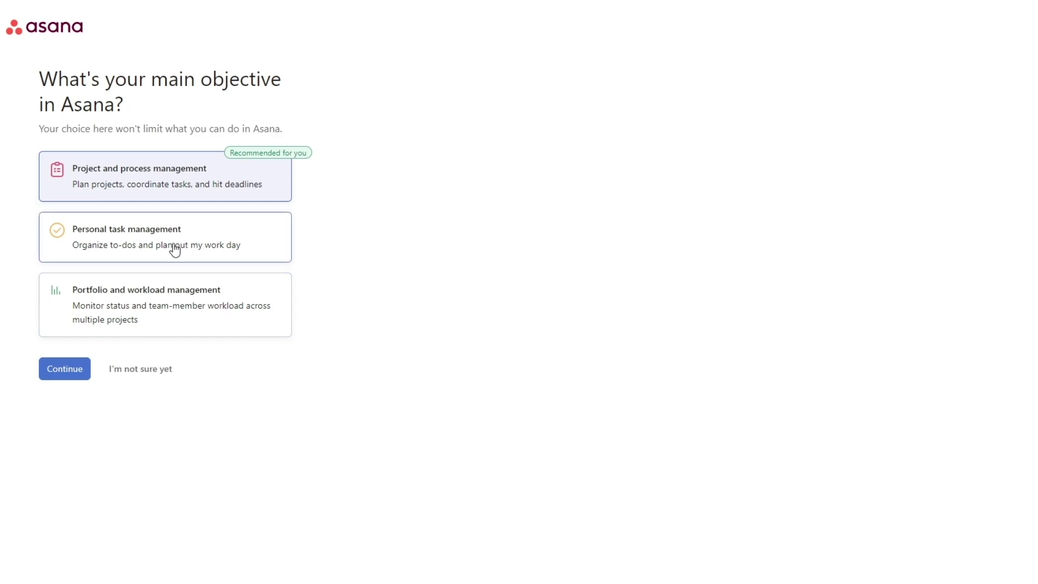
click(67, 372)
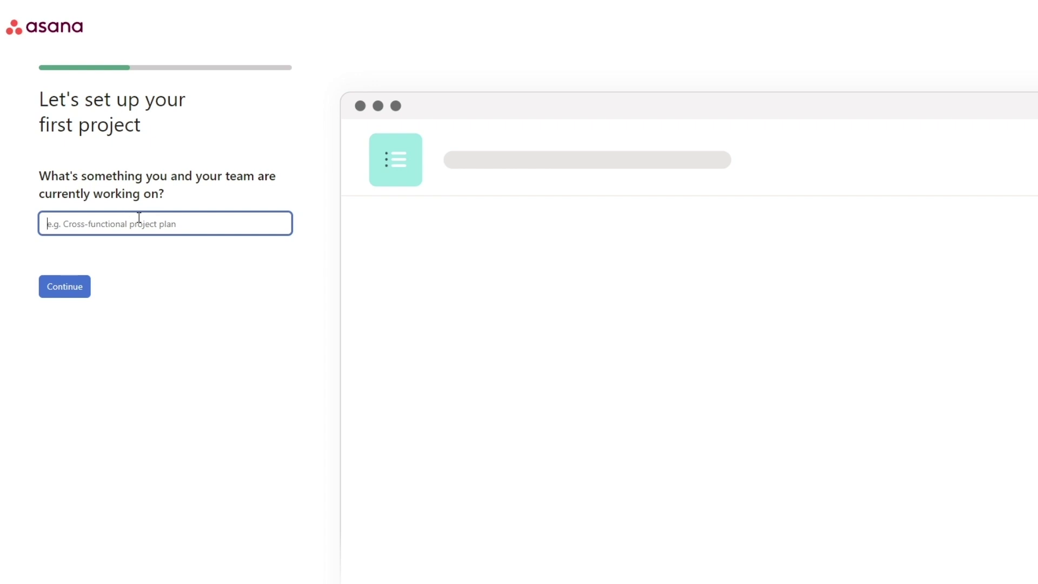
Name the first project 'Project' and move on to task entry.
text(Project)
click(43, 288)
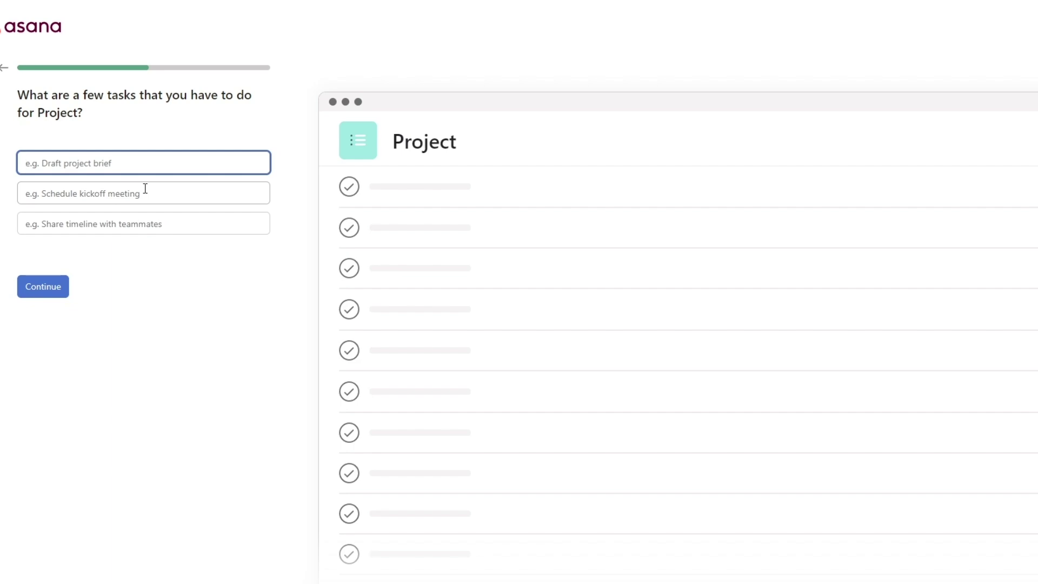
click(71, 92)
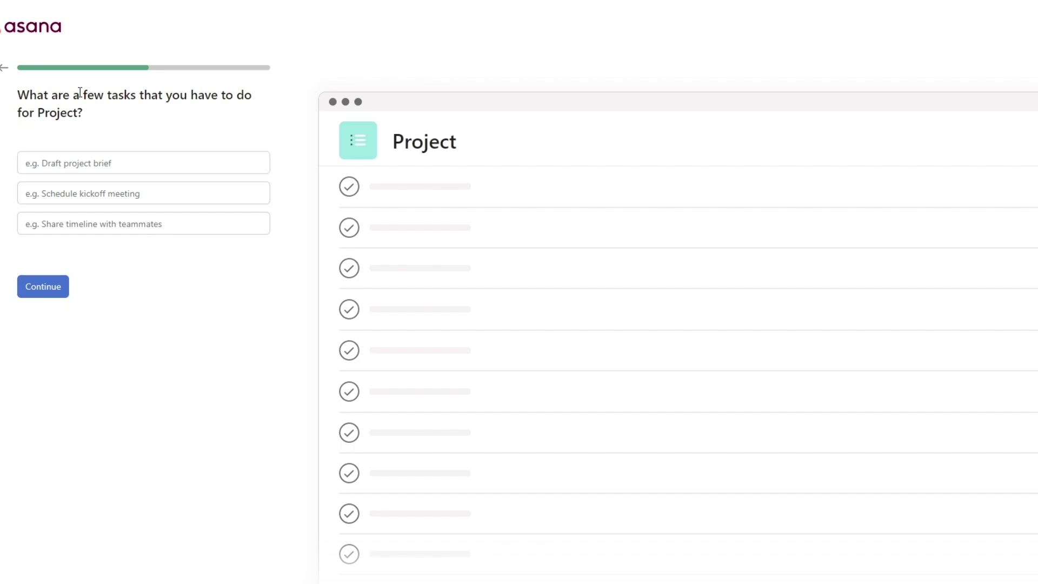
drag(80, 93, 138, 97)
Add the tasks Task #1, Task #2 and Task #3.
click(131, 168)
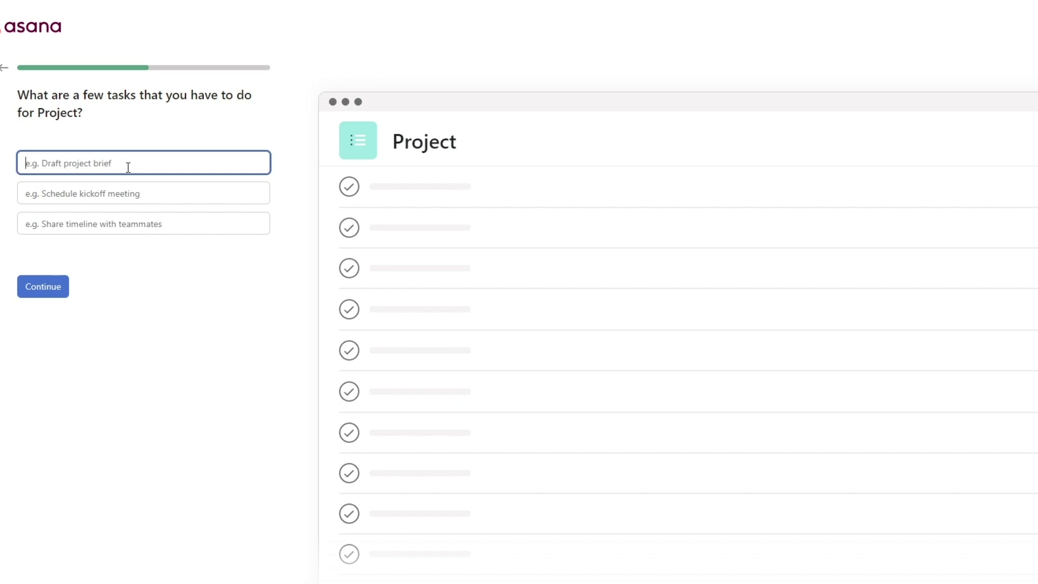
text(Task #1)
key(Tab)
text(Task #2)
key(Tab)
text(Task #3)
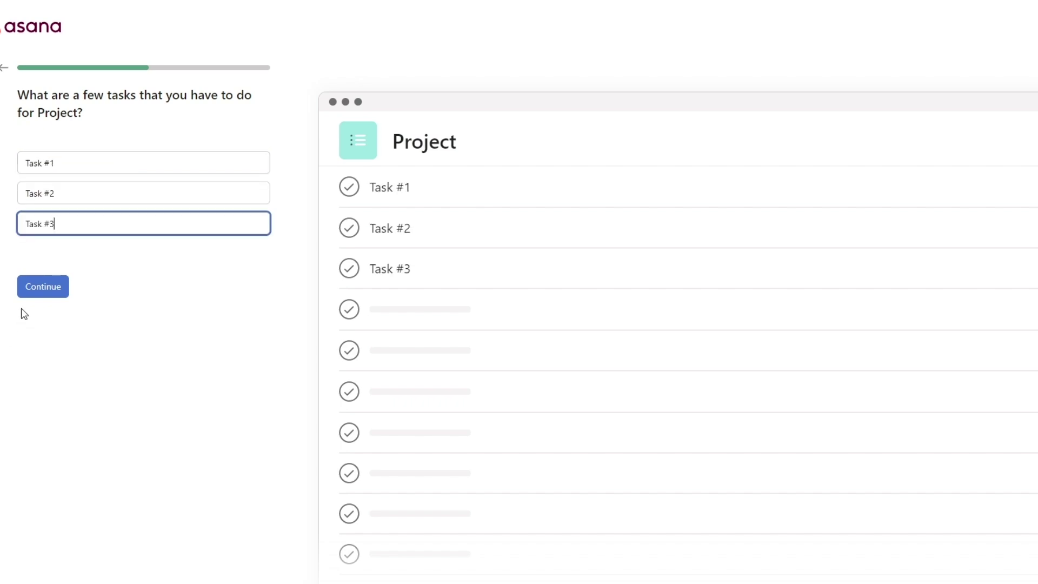
click(24, 297)
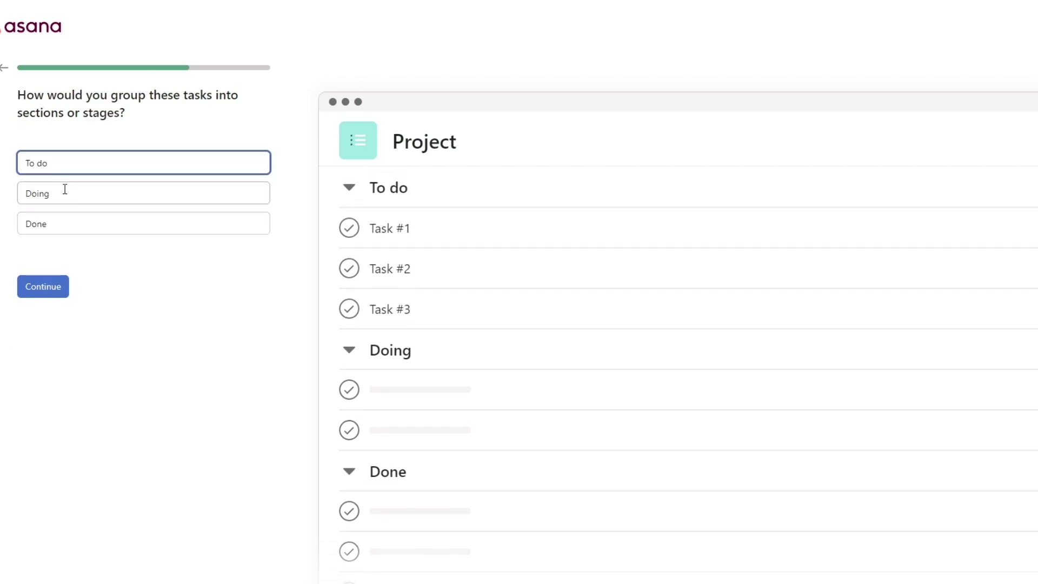
Keep the default To do, Doing and Done sections.
drag(100, 93, 198, 115)
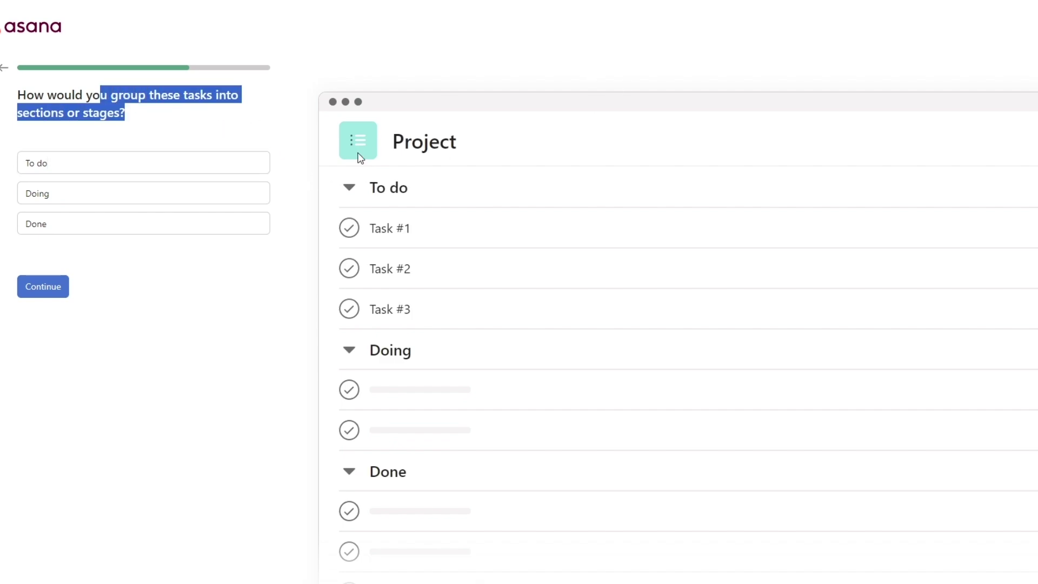
click(169, 120)
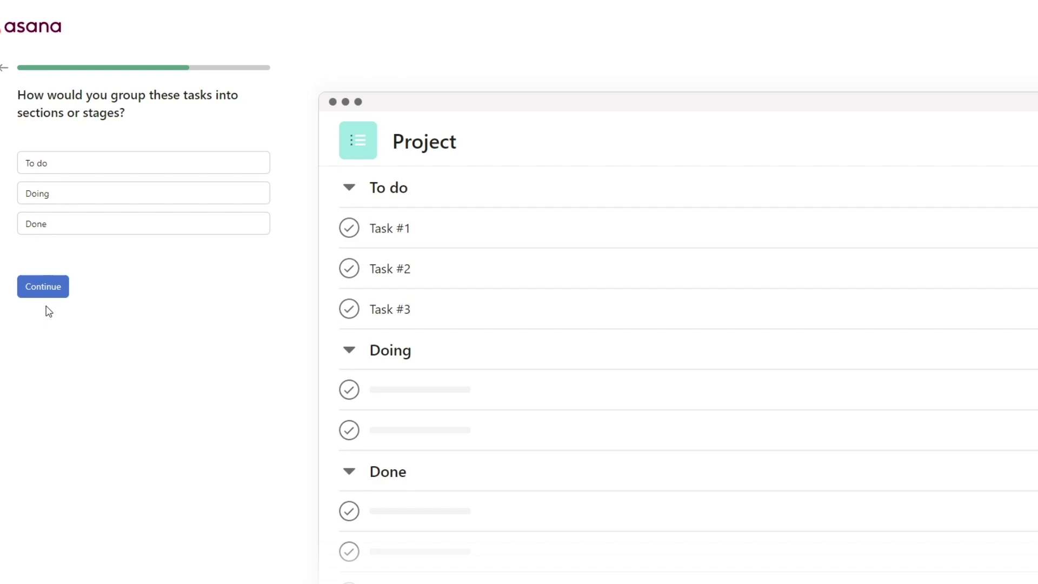
click(45, 288)
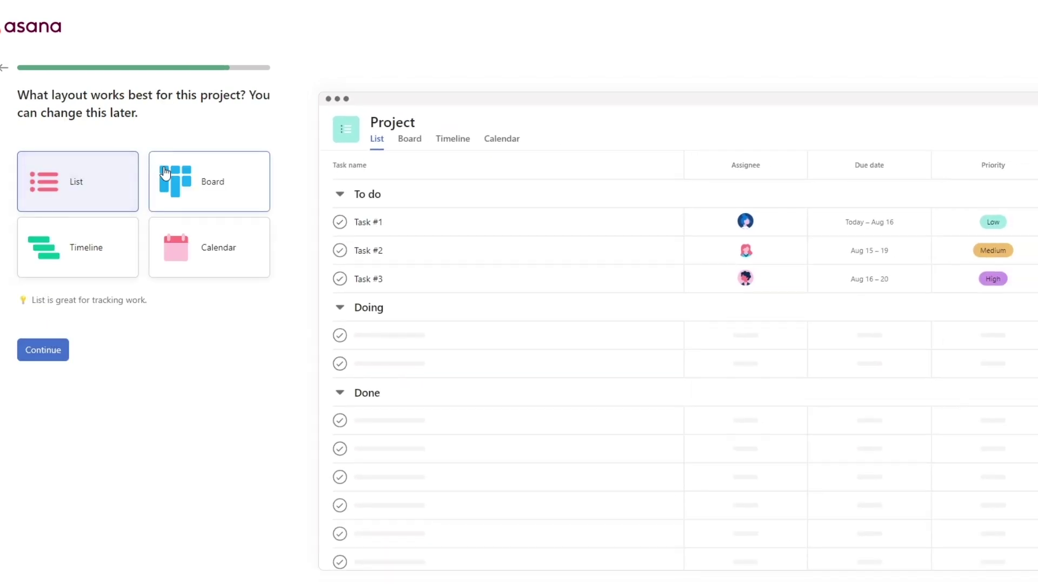
Preview the List, Board, Timeline and Calendar layouts, then choose Board for the project.
click(164, 173)
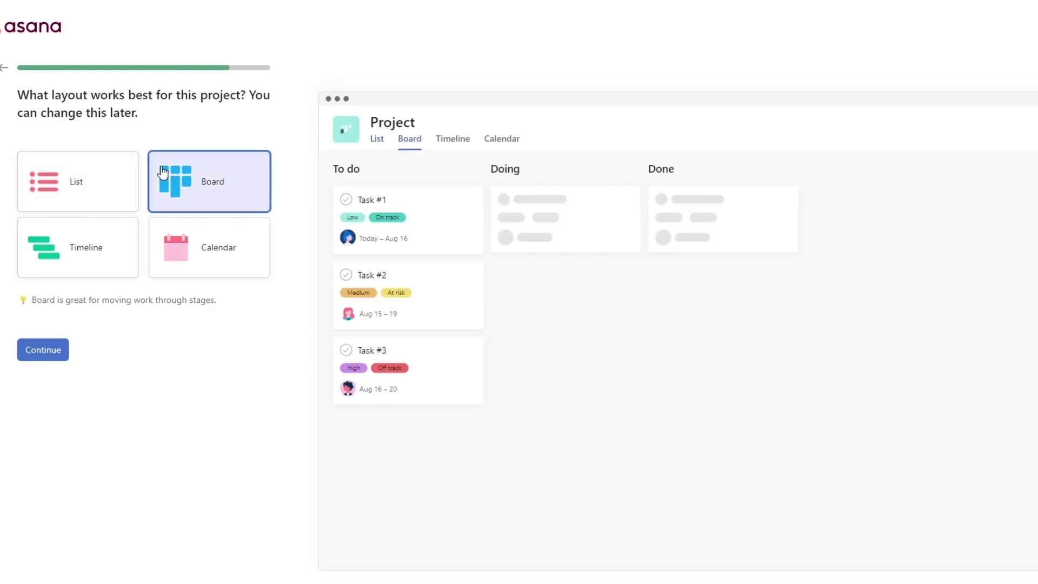
click(106, 184)
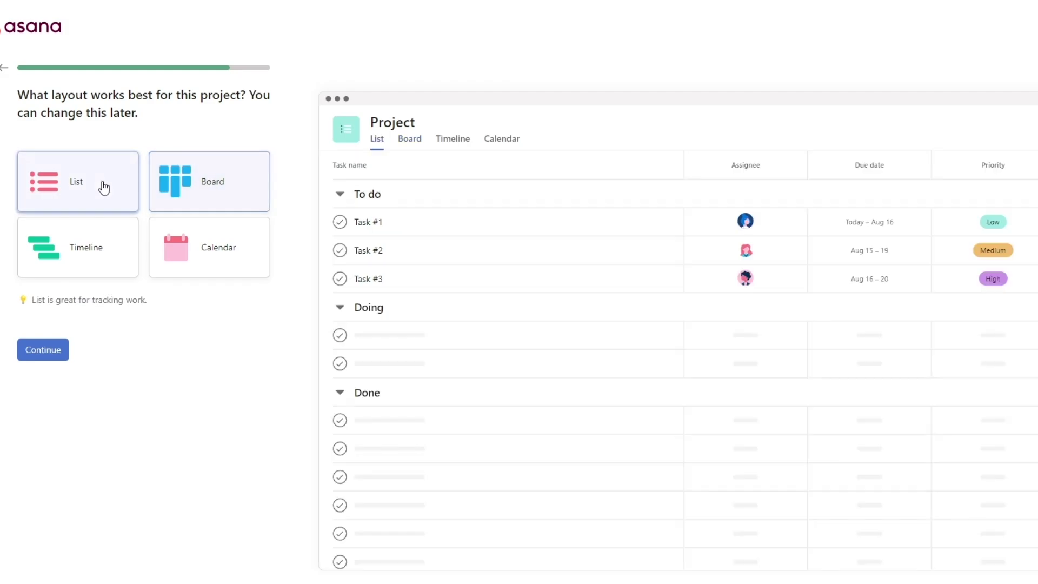
click(104, 269)
click(224, 260)
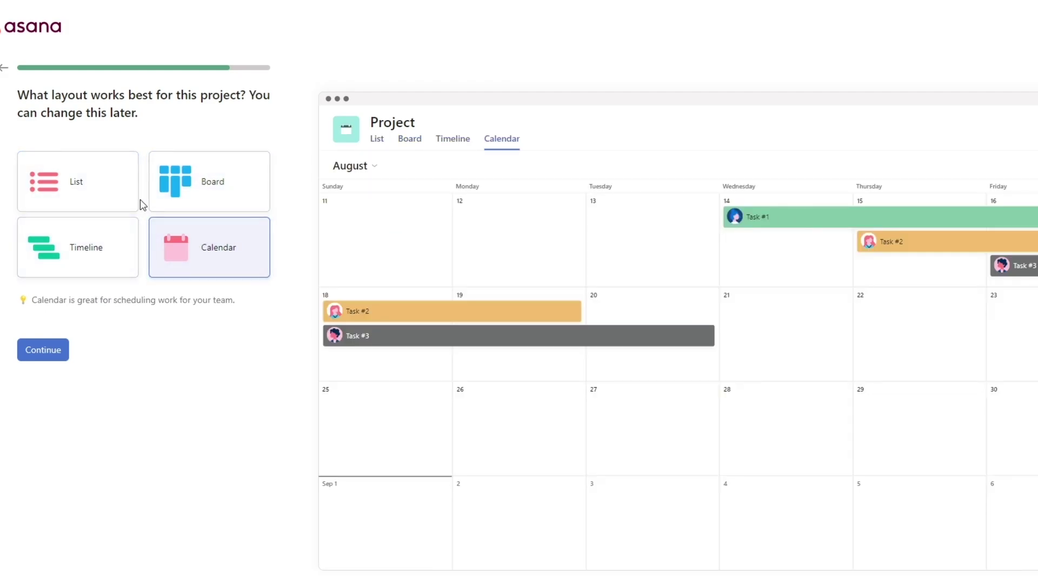
click(107, 198)
click(192, 190)
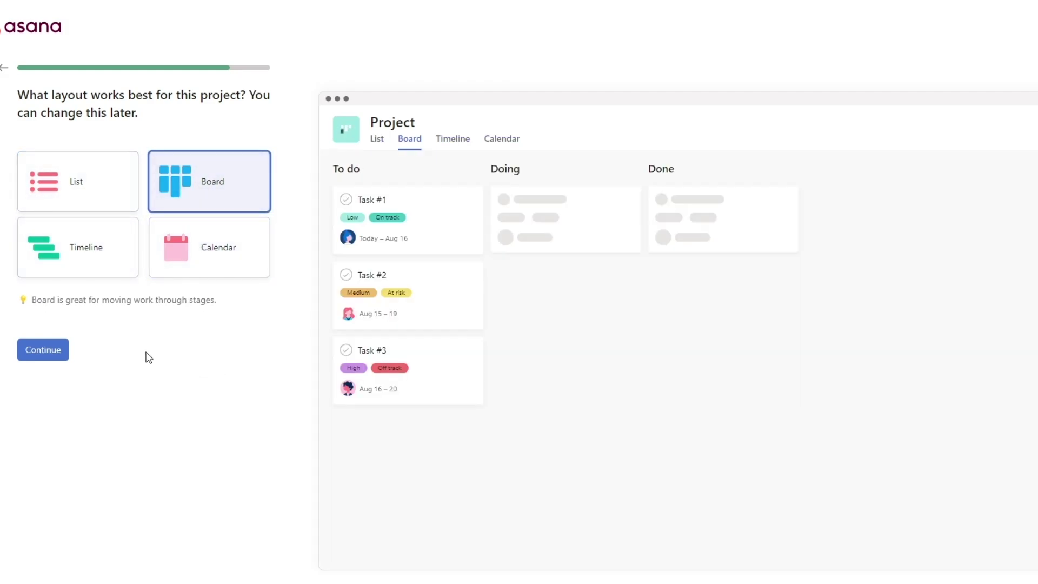
click(40, 354)
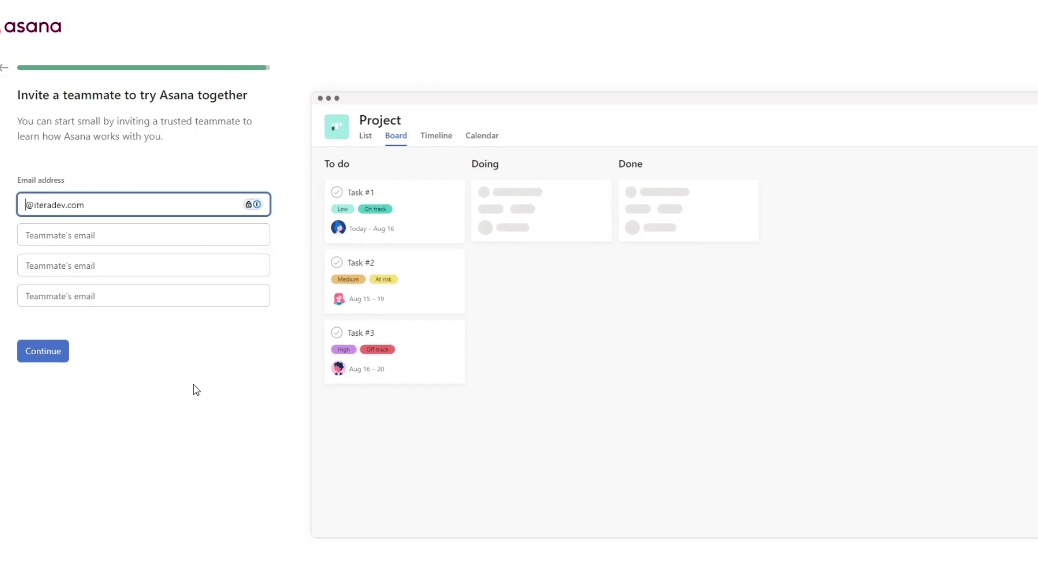
Leave all three teammate e-mail invite fields empty.
click(82, 238)
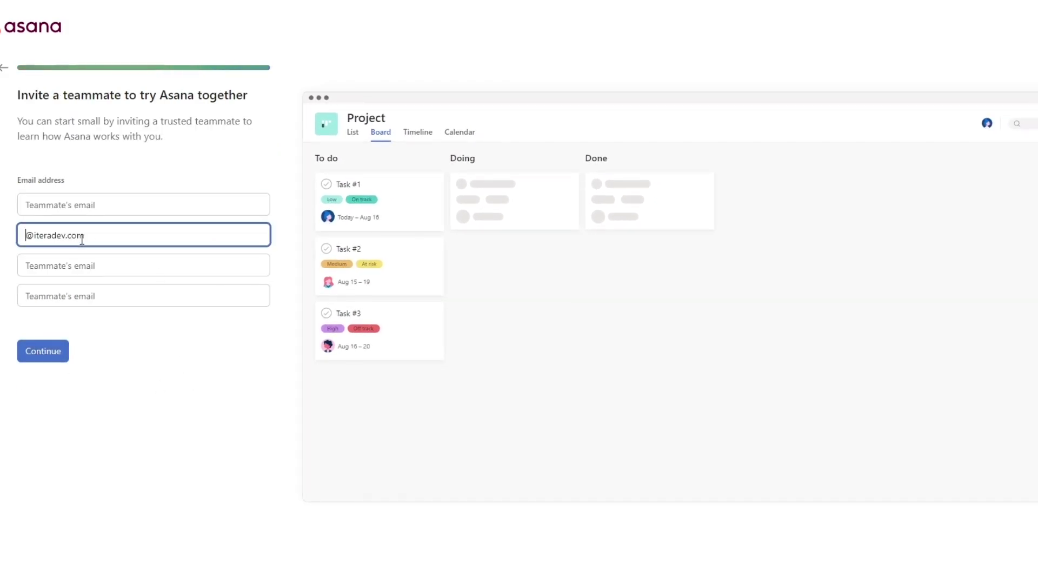
click(78, 265)
click(76, 208)
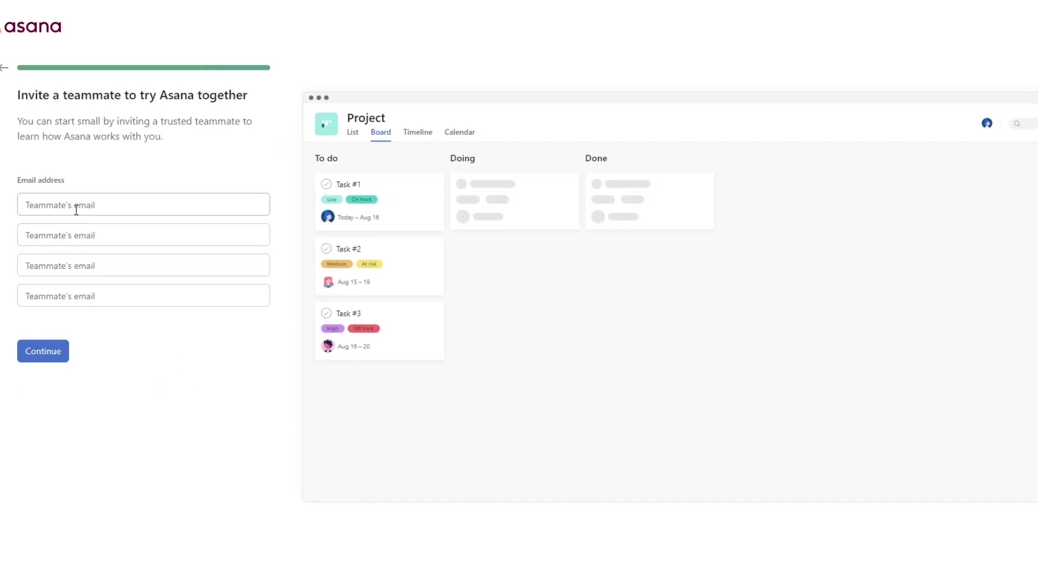
click(77, 183)
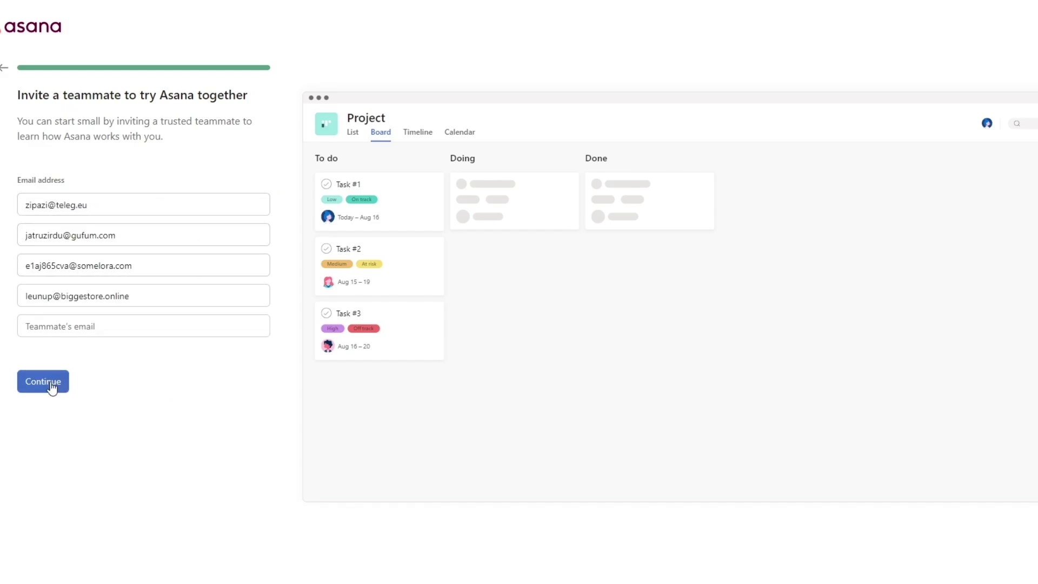
Skip inviting teammates and getting the apps, then dismiss the trial offer to reach the board.
click(52, 385)
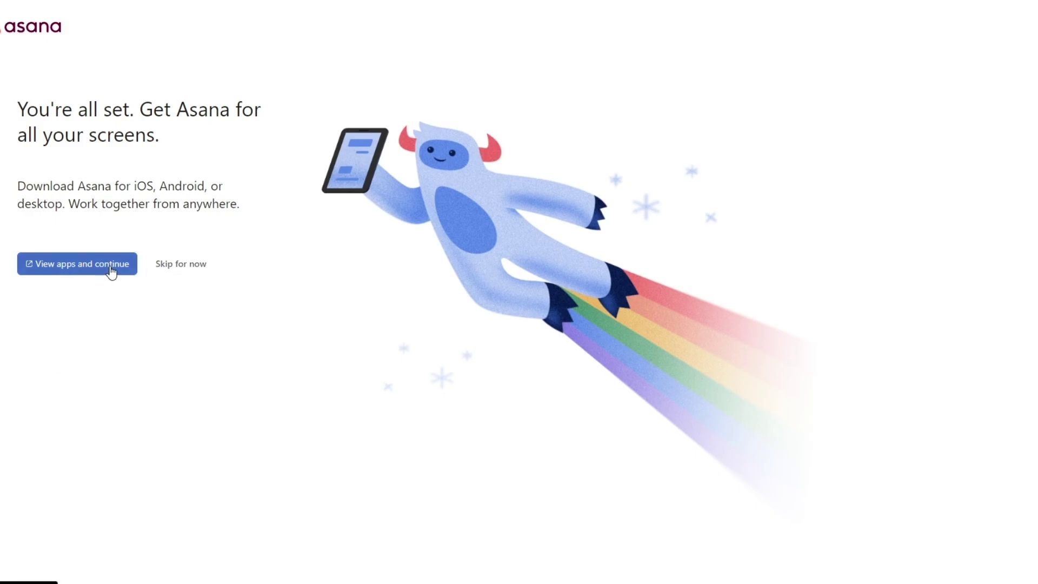
click(185, 265)
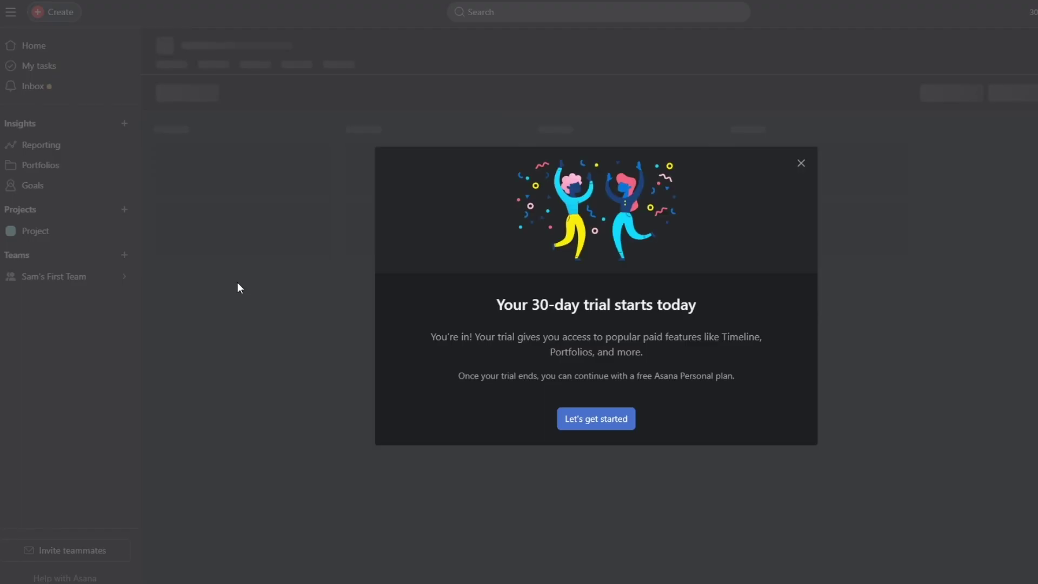
click(238, 283)
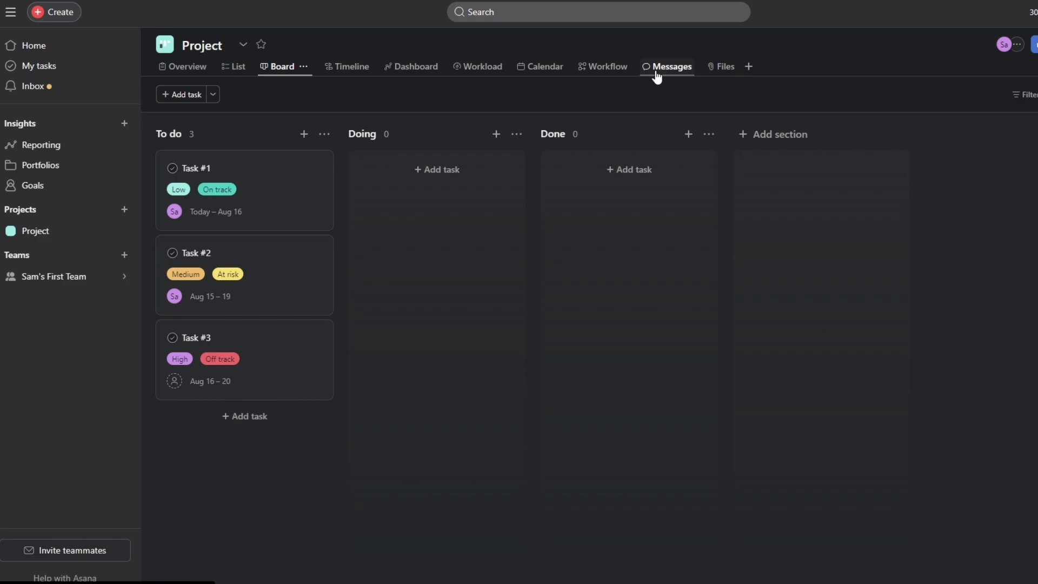
click(748, 67)
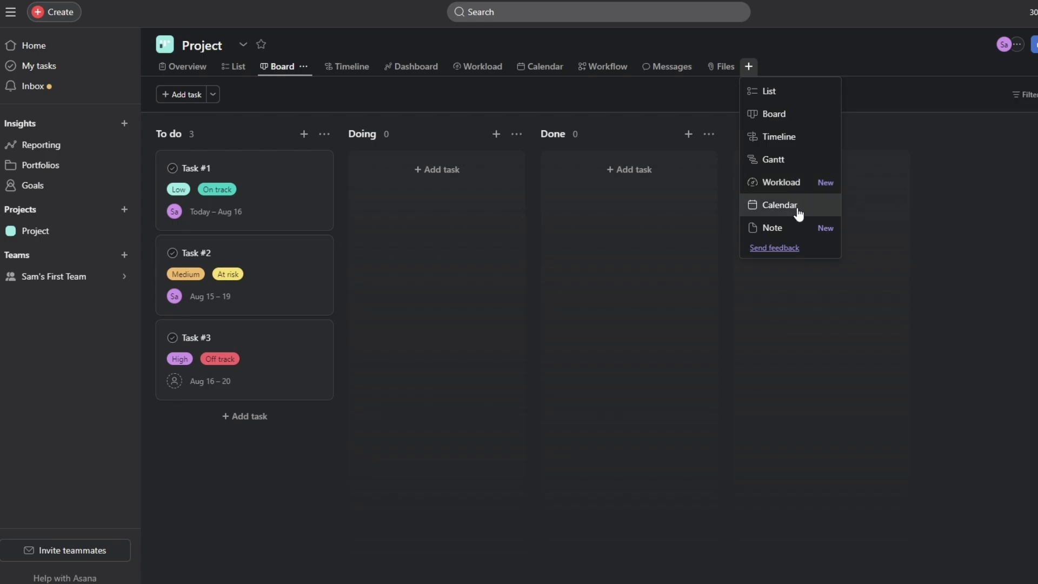
click(1024, 215)
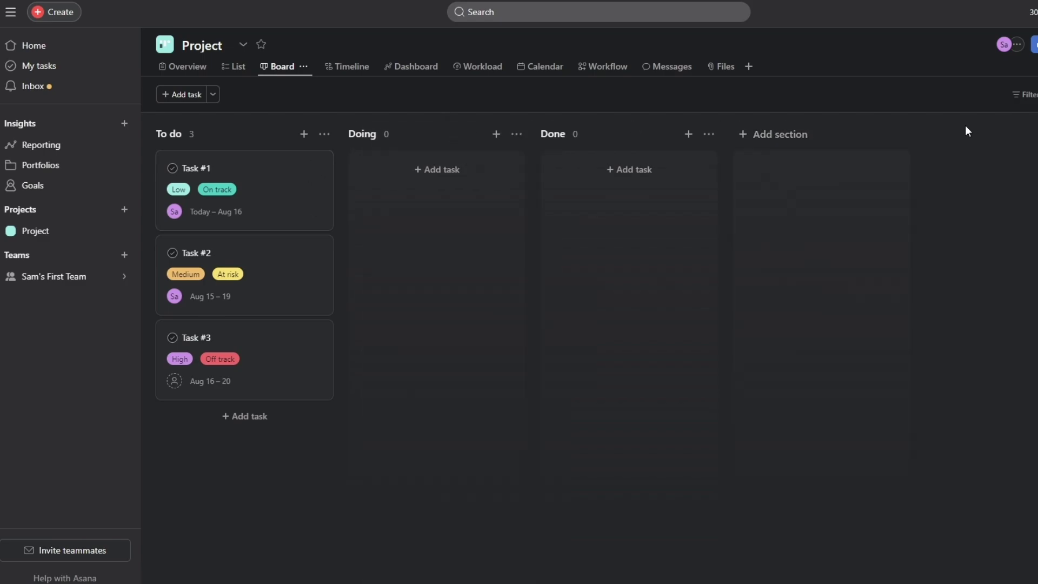
drag(392, 141, 430, 135)
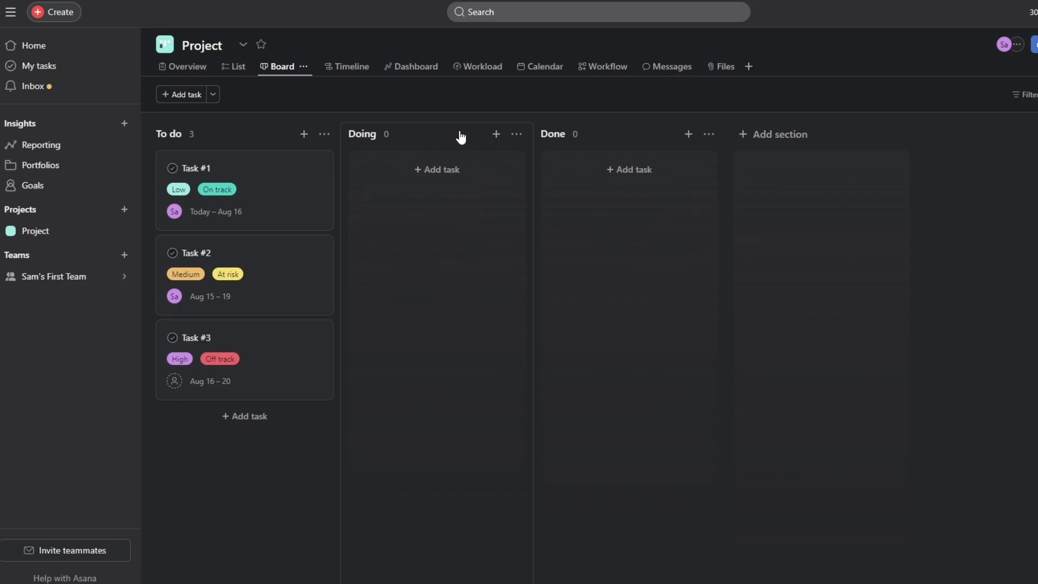
Rename the Doing section to 'In-Progress', so the board reads To do, In-Progress, Done.
click(515, 135)
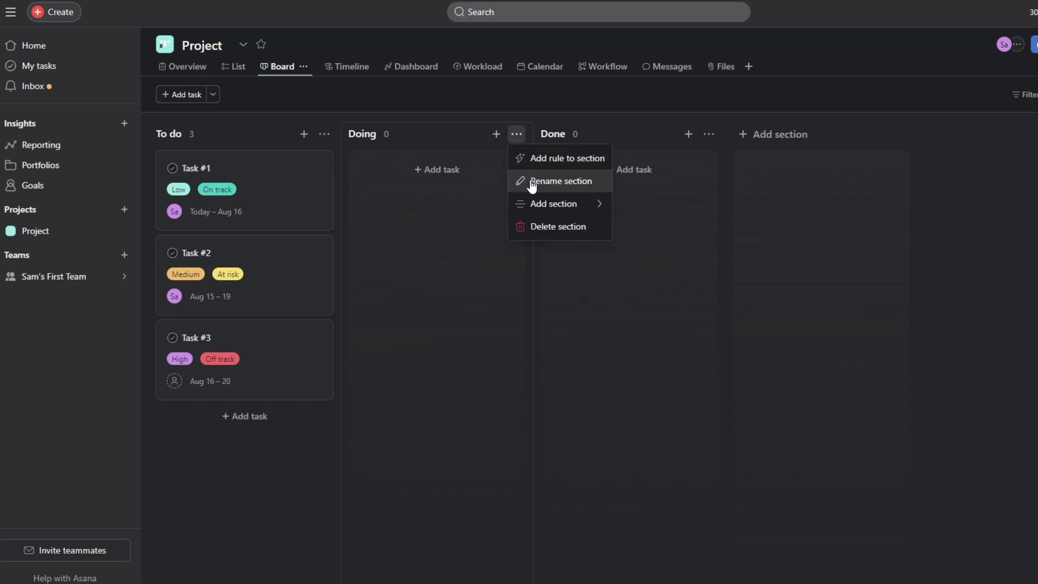
click(557, 181)
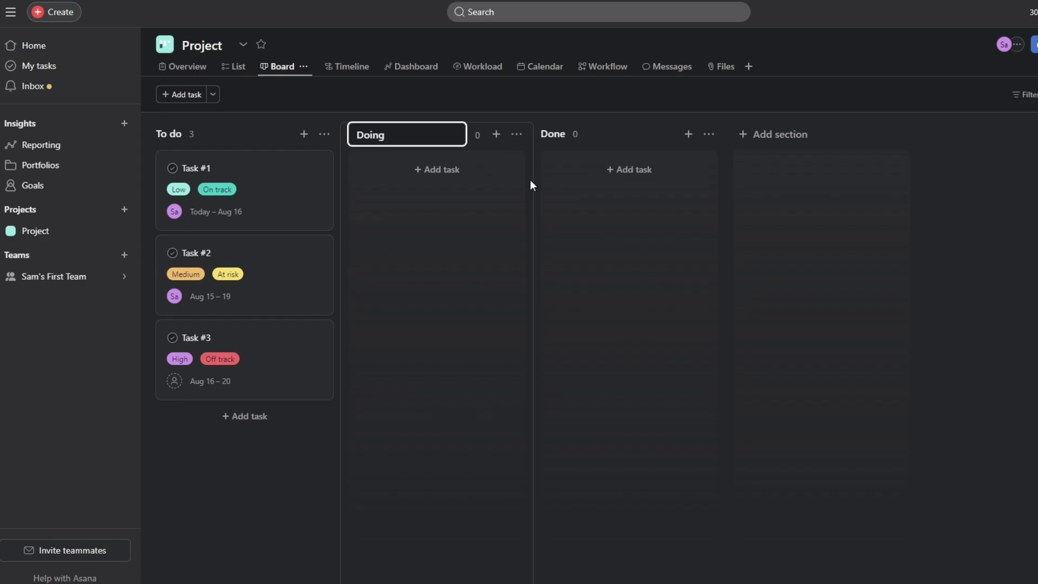
key(ctrl+a)
text(In-Progress)
key(Return)
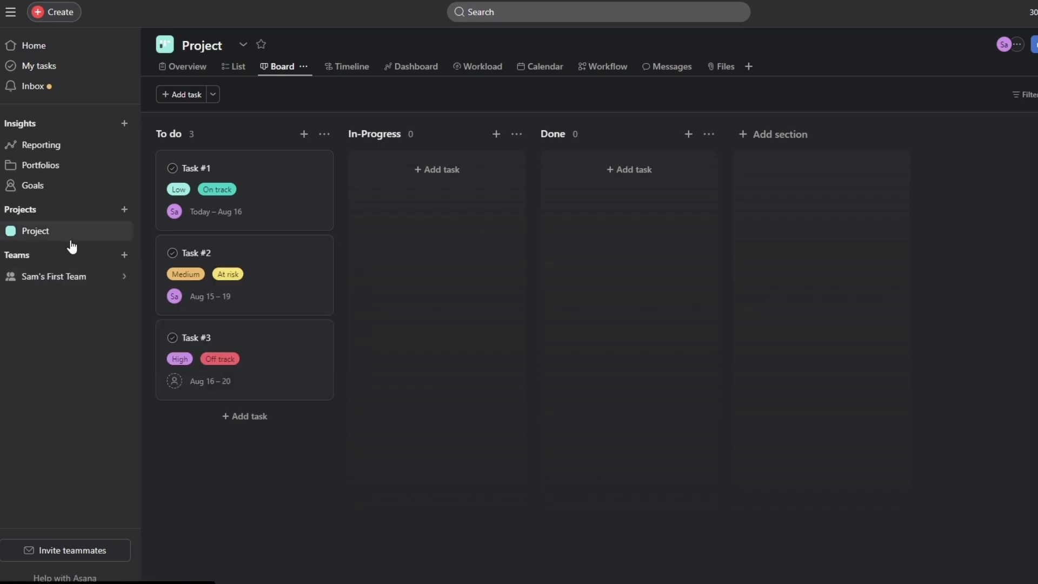
Glance at the new-project choices and Ask AI panel, then open the project's Customize panel.
click(123, 210)
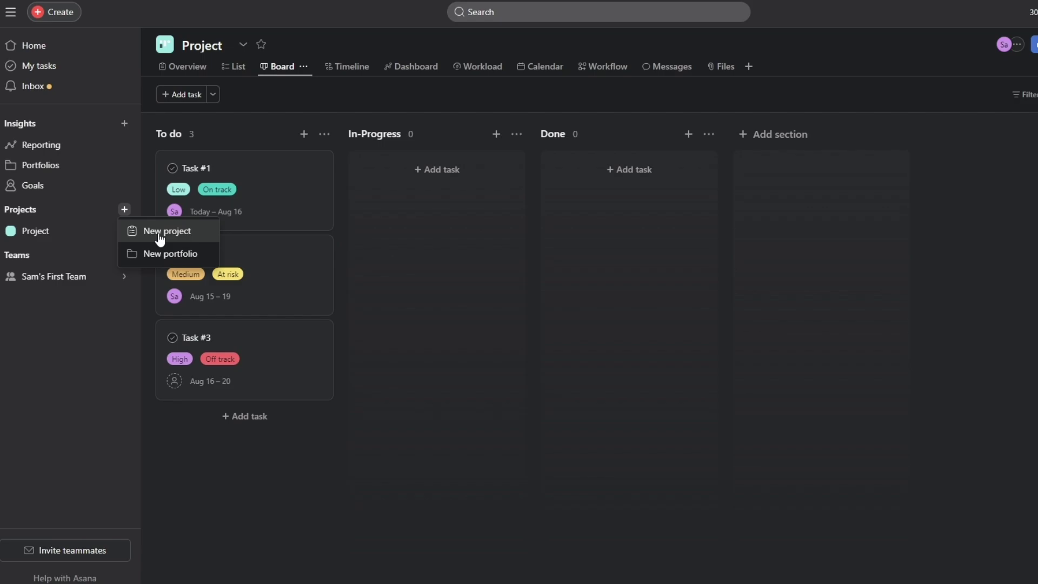
click(233, 100)
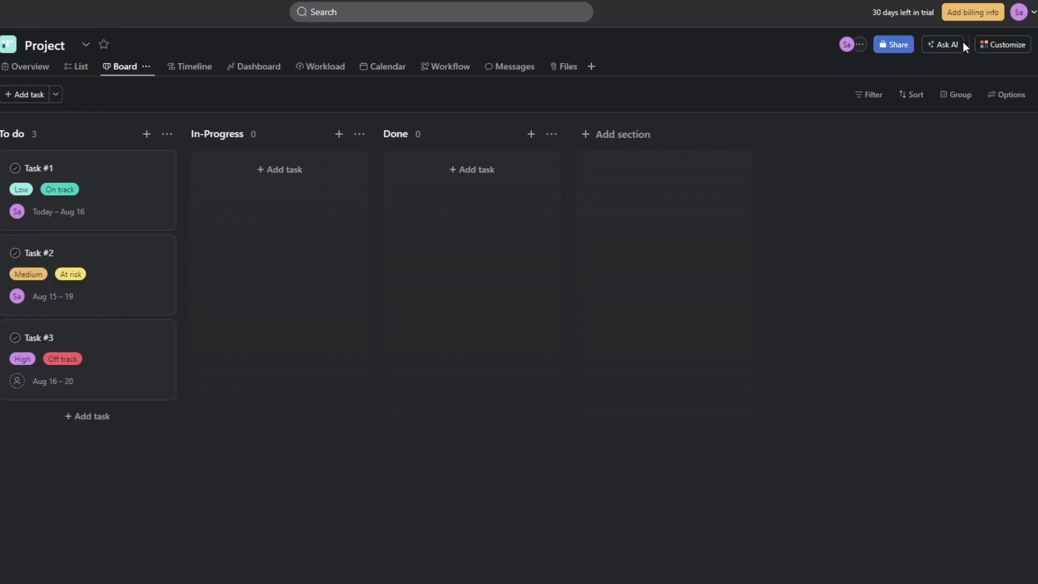
click(944, 50)
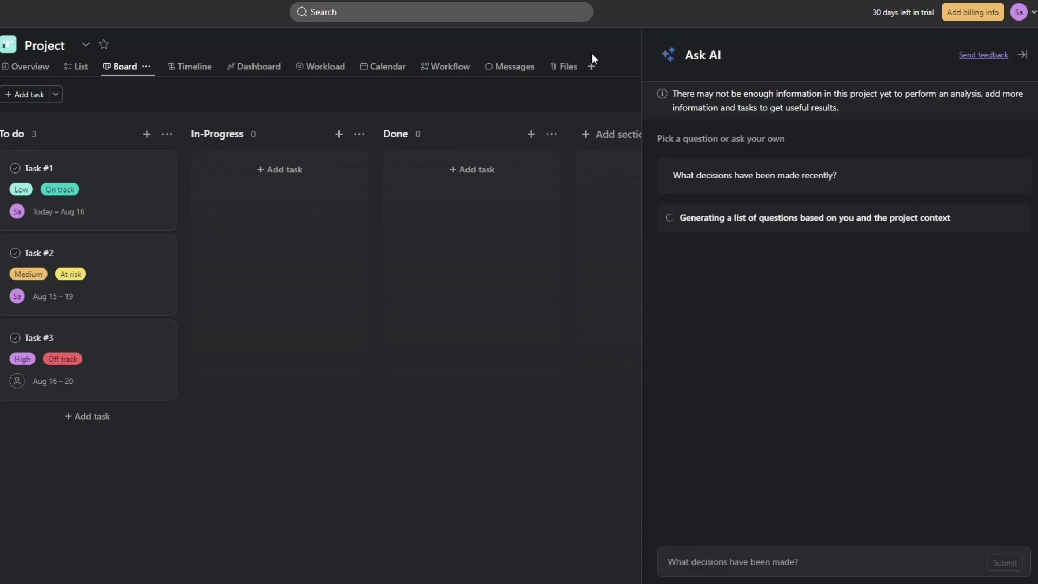
click(618, 44)
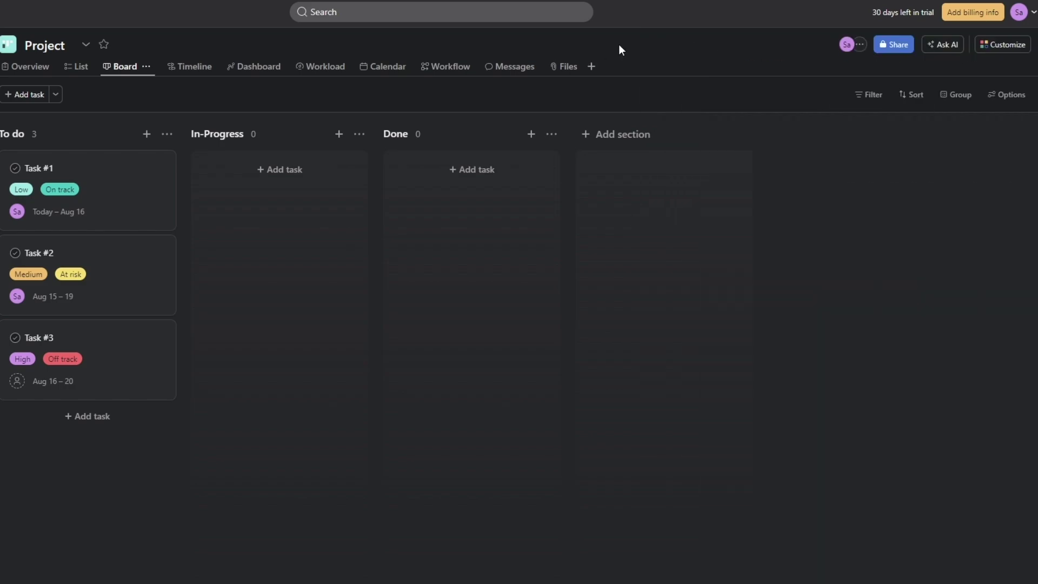
click(1009, 52)
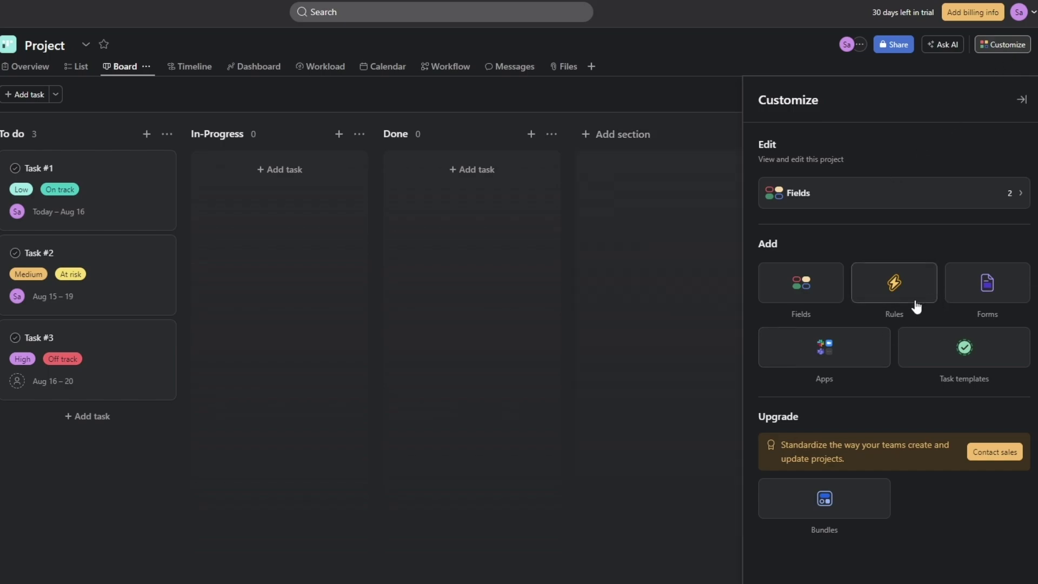
click(784, 288)
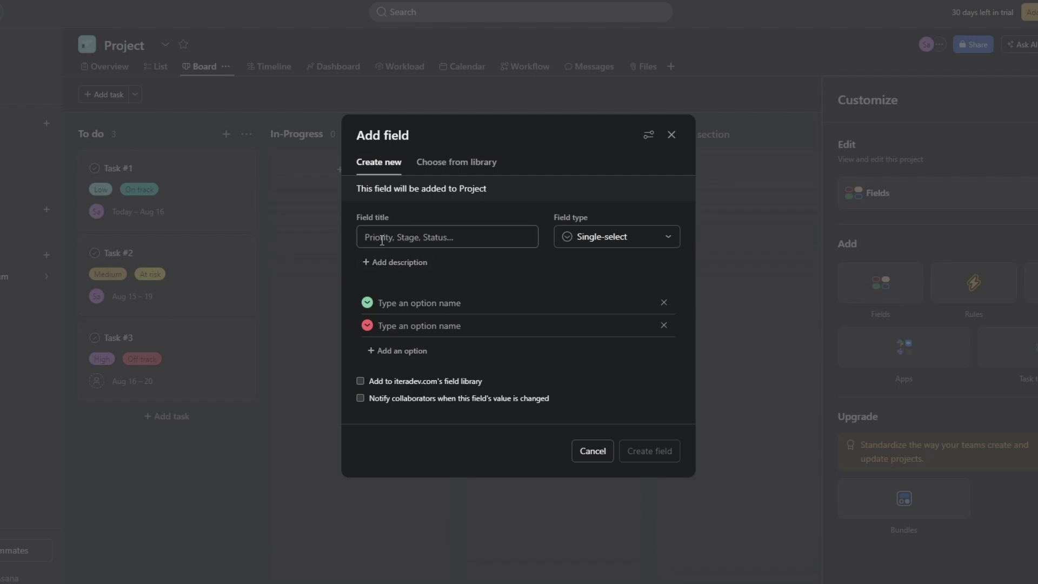
click(600, 237)
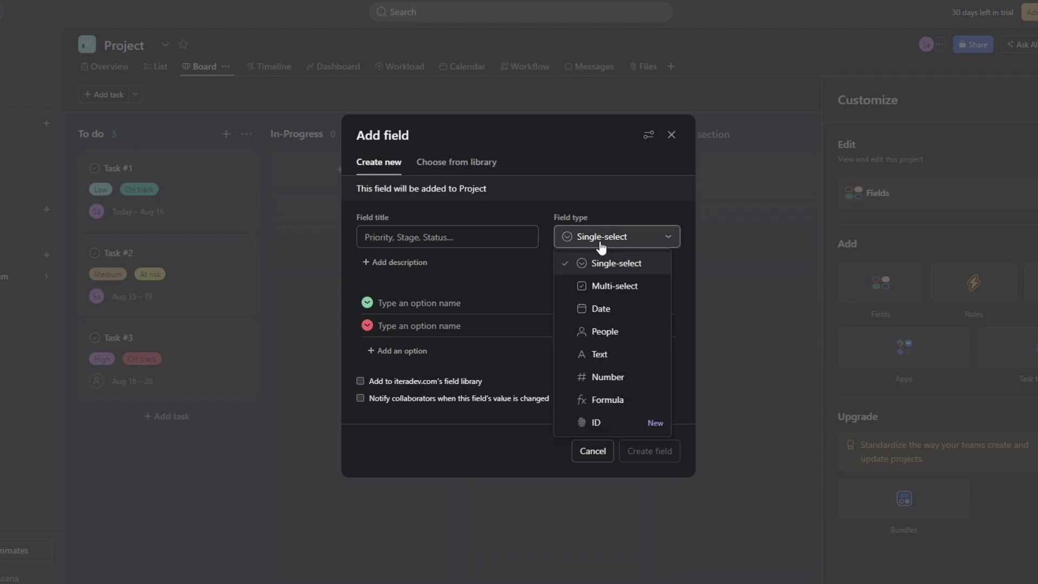
click(528, 277)
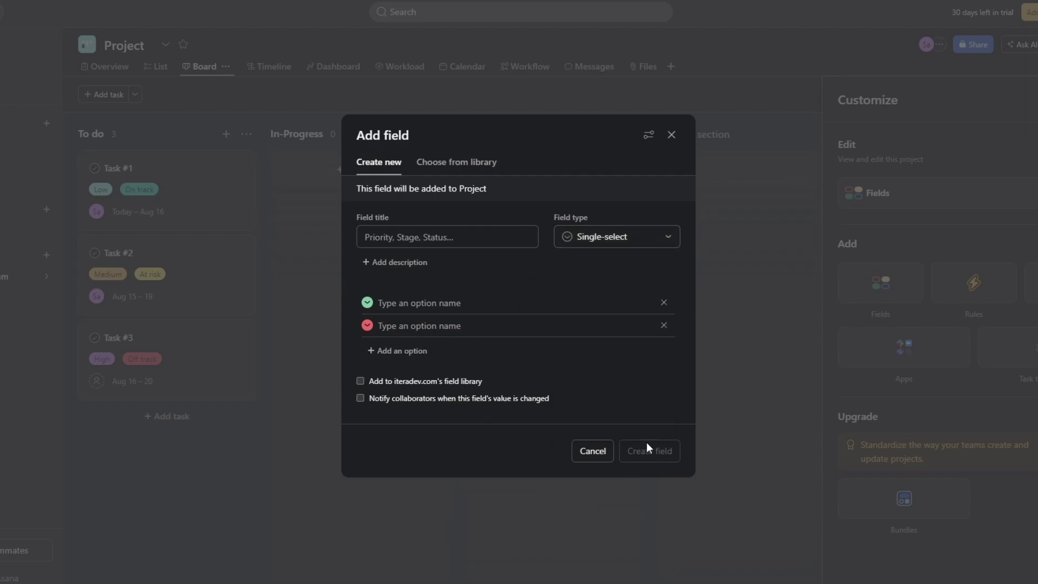
click(596, 450)
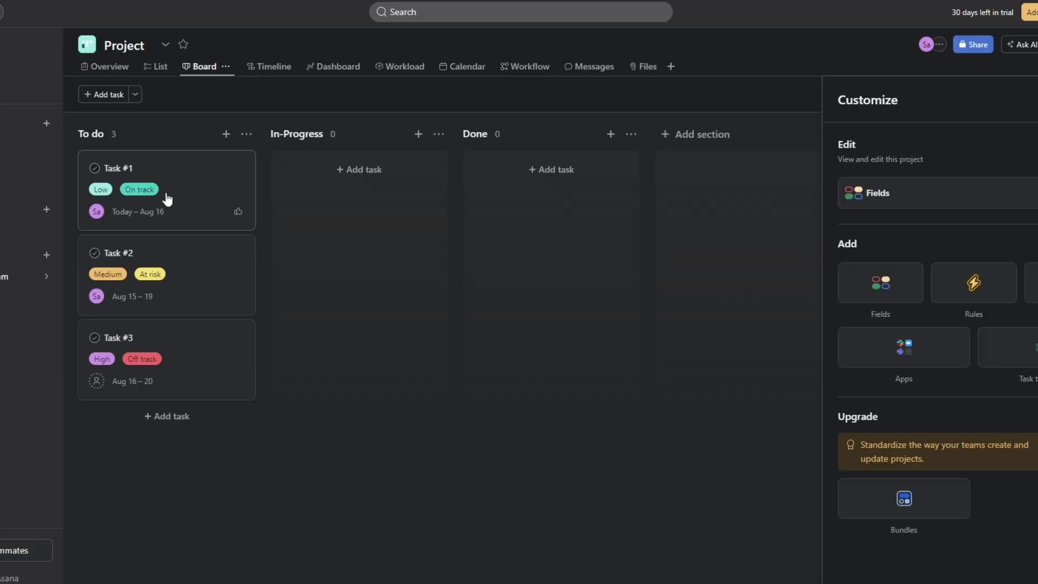
Open Task #1 and start editing its Priority field options.
click(93, 199)
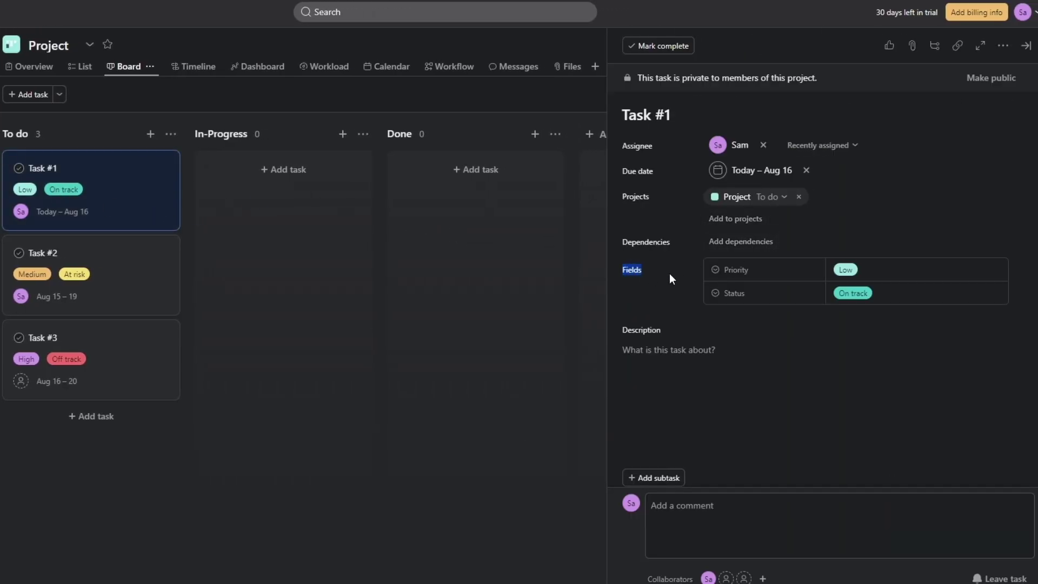
click(838, 271)
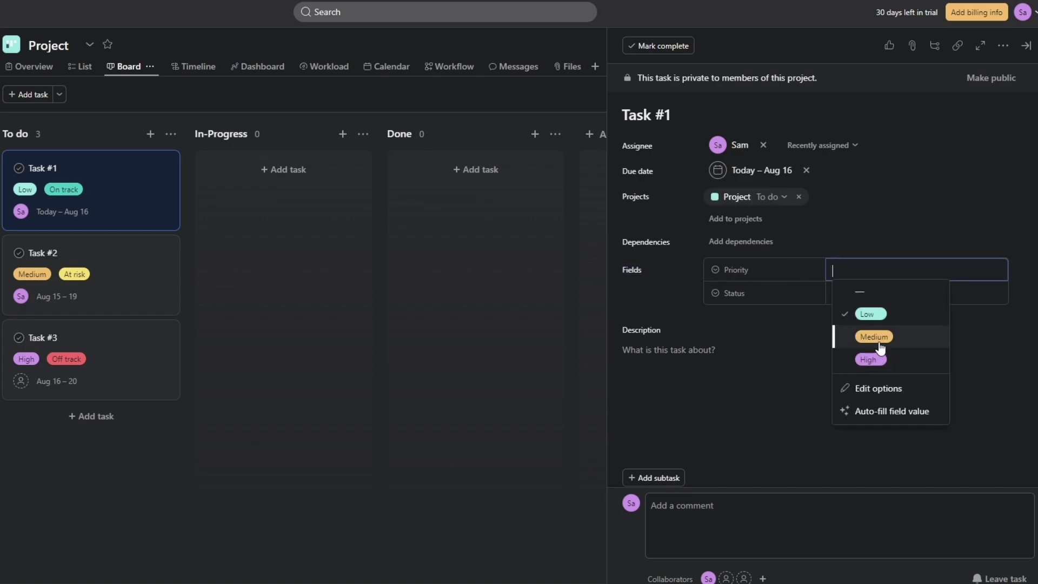
click(869, 393)
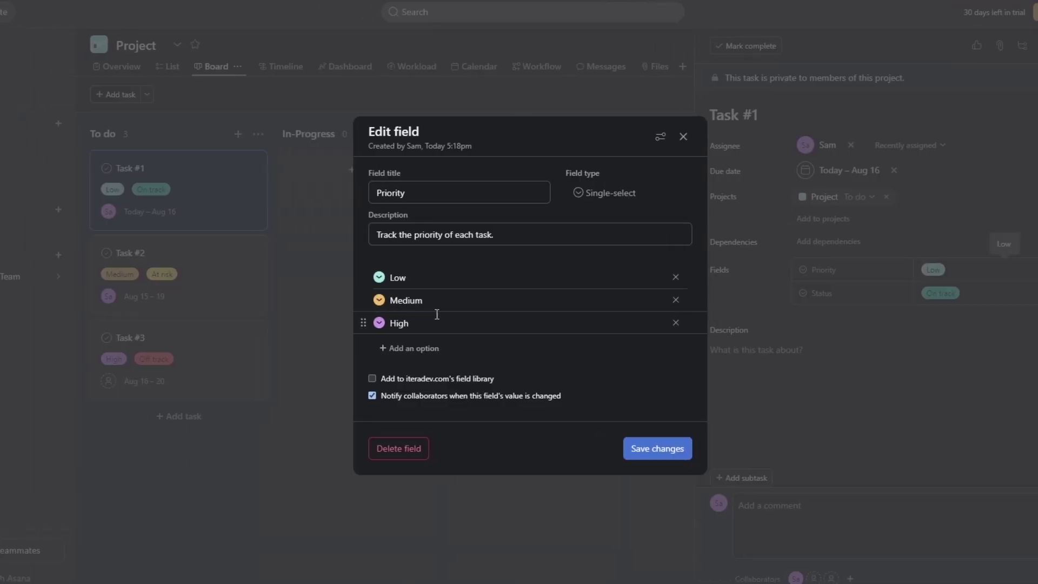
Colour the High priority option red and Low green, and save the changes.
click(379, 323)
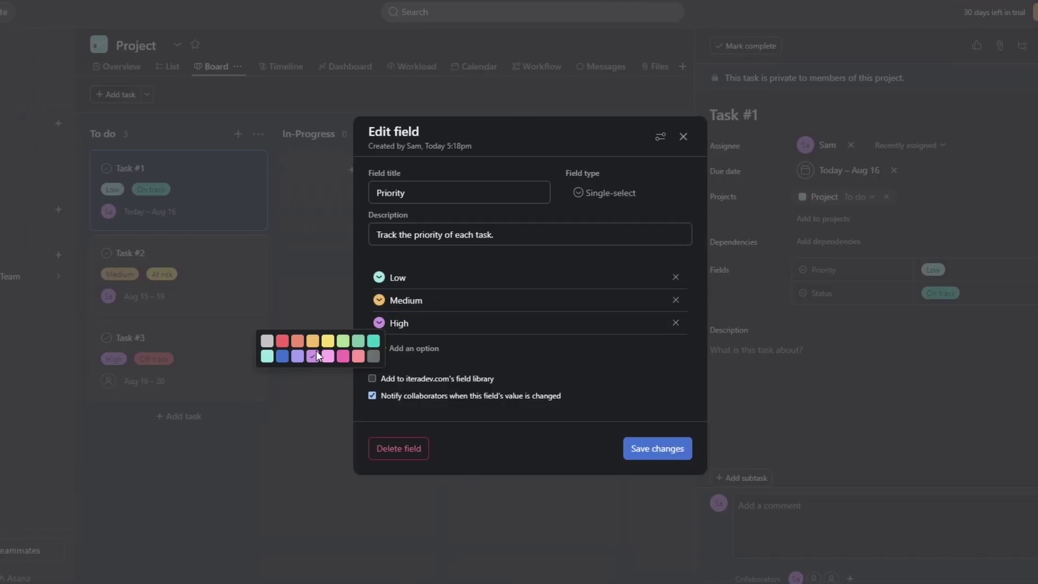
click(281, 342)
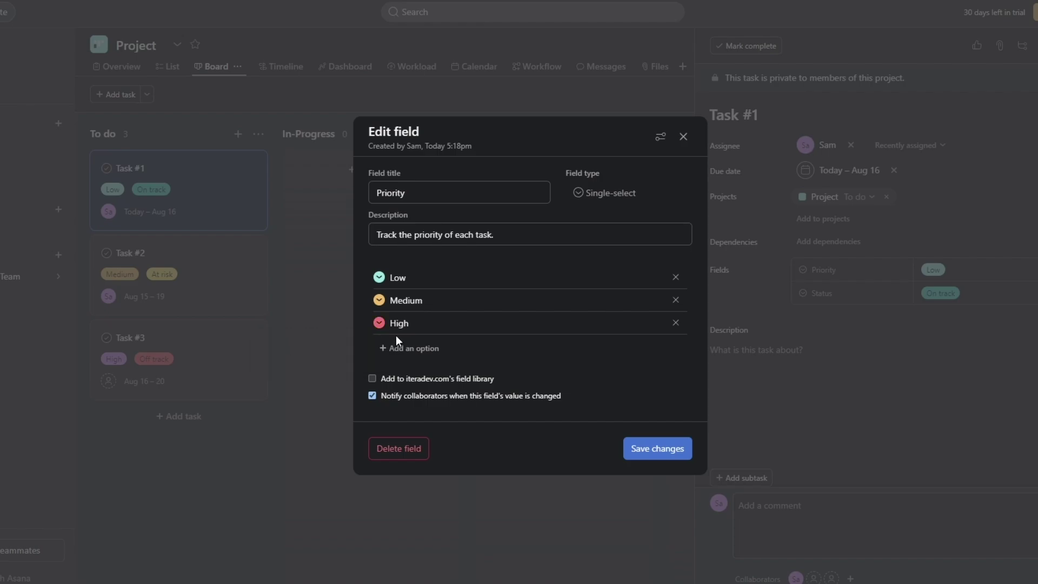
click(380, 278)
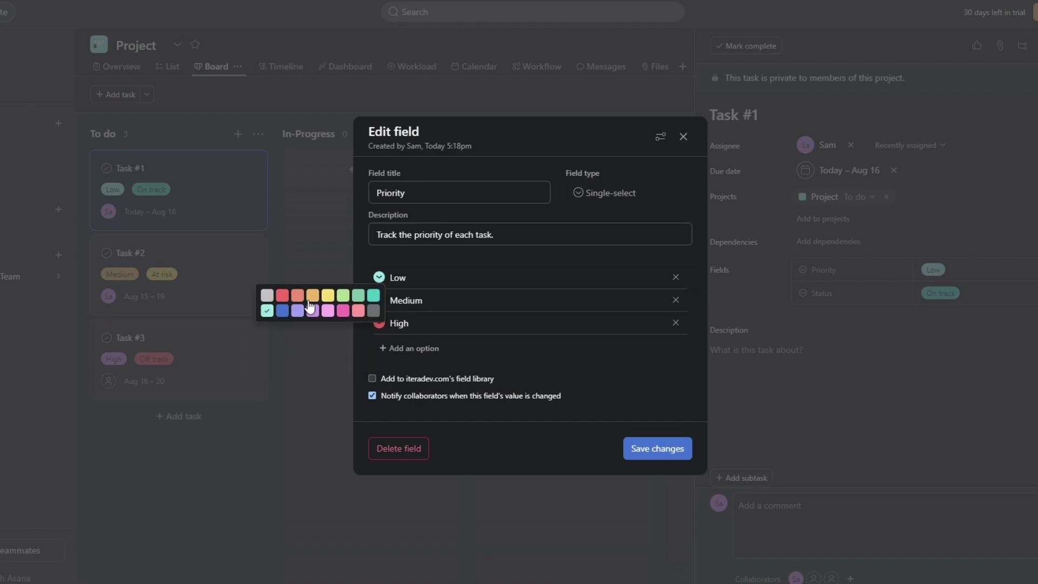
click(359, 296)
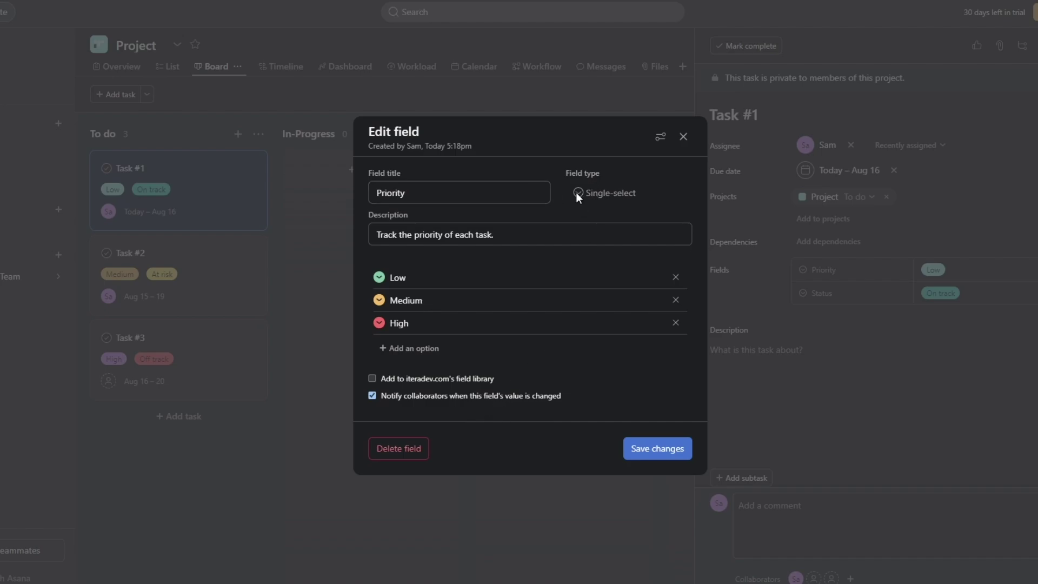
drag(433, 234, 518, 235)
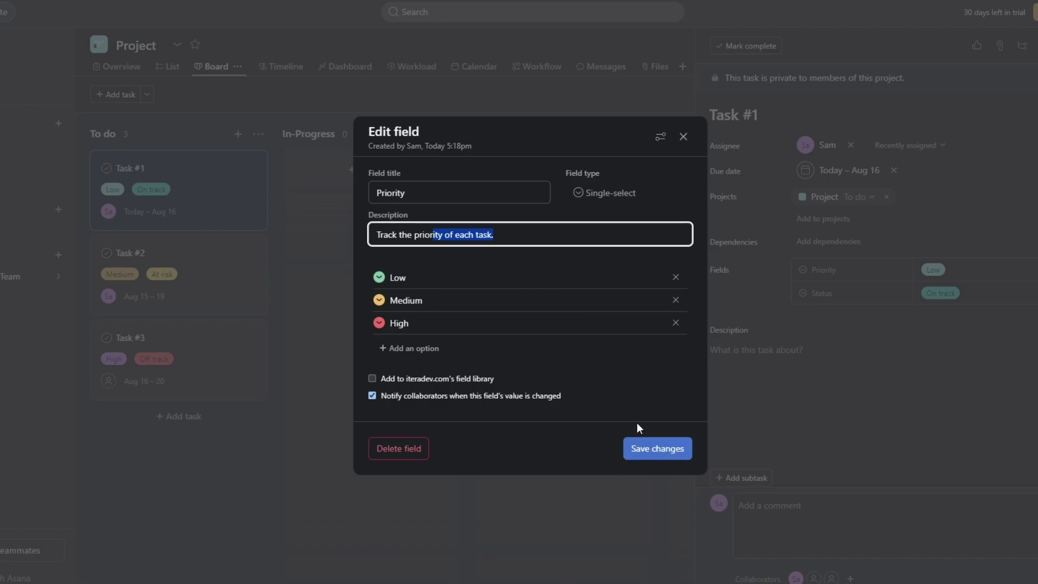
click(651, 457)
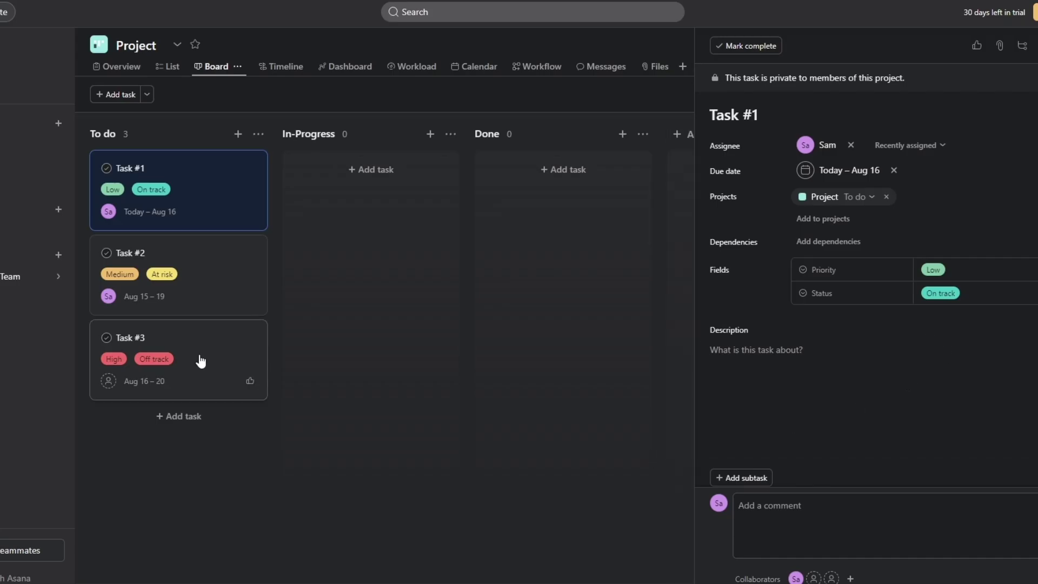
key(Escape)
Reopen Task #1, review its Status and Priority, keep Low, and close the pane.
click(76, 208)
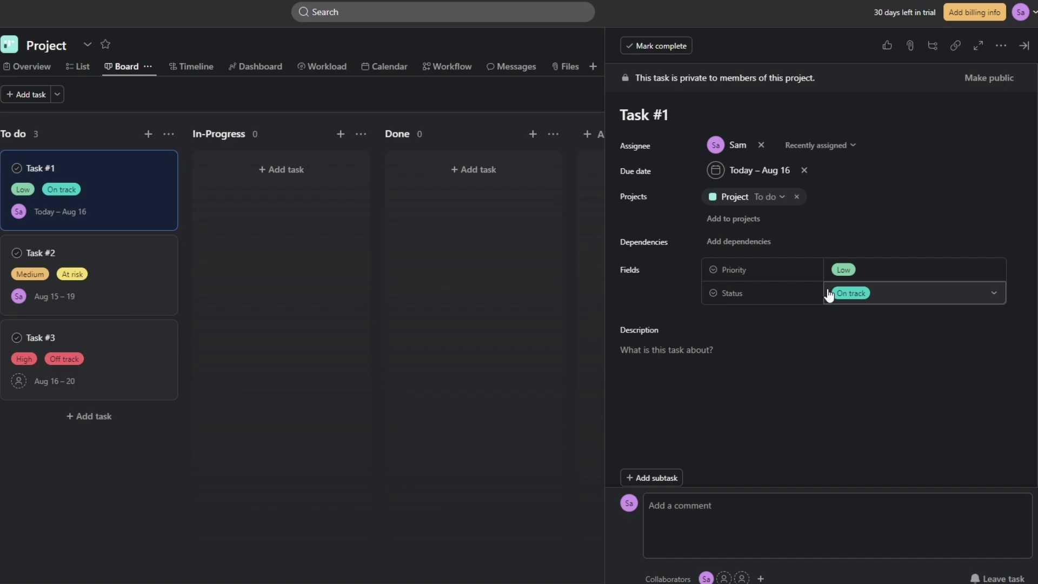
mouse_move(734, 301)
click(835, 295)
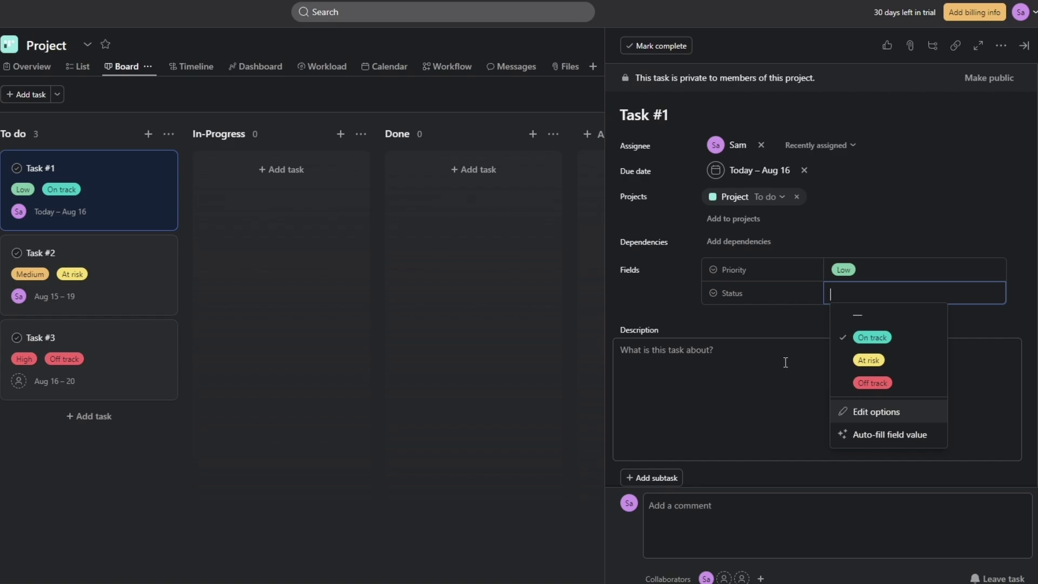
click(781, 325)
click(870, 269)
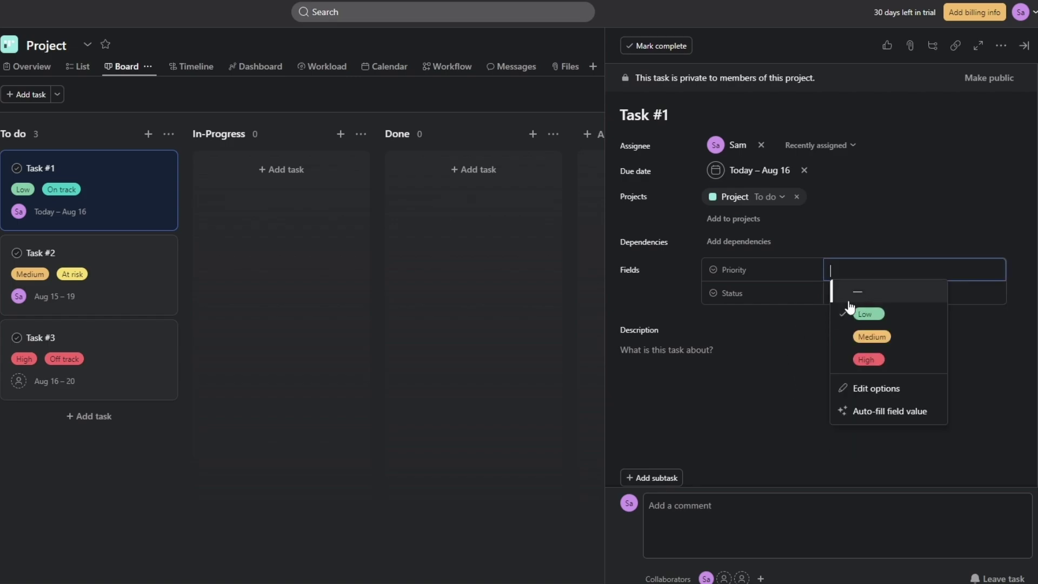
click(865, 314)
click(80, 469)
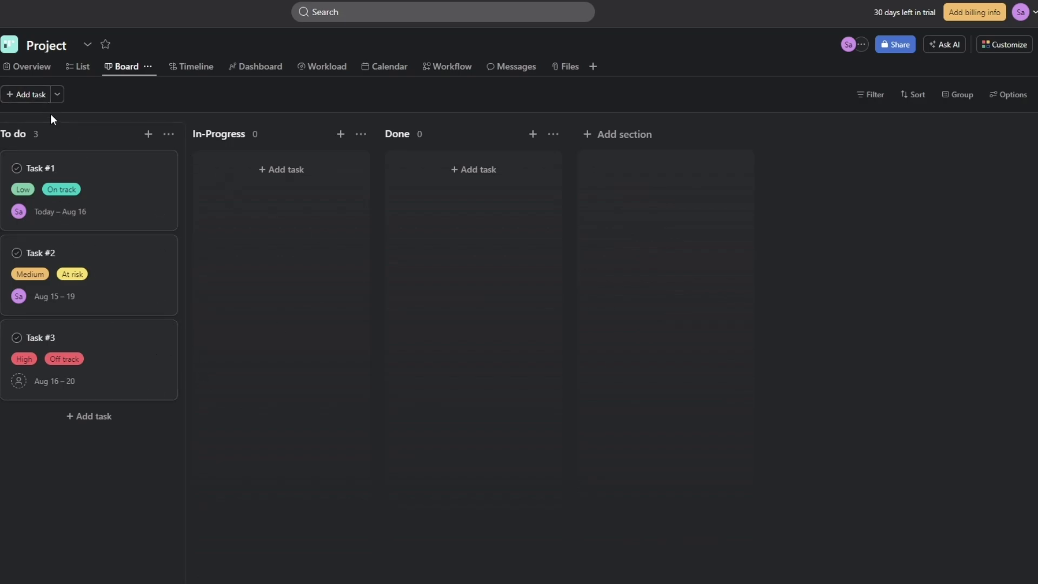
Add a 'Name of Task' card at the top of To do and assign it to the guest member.
click(33, 102)
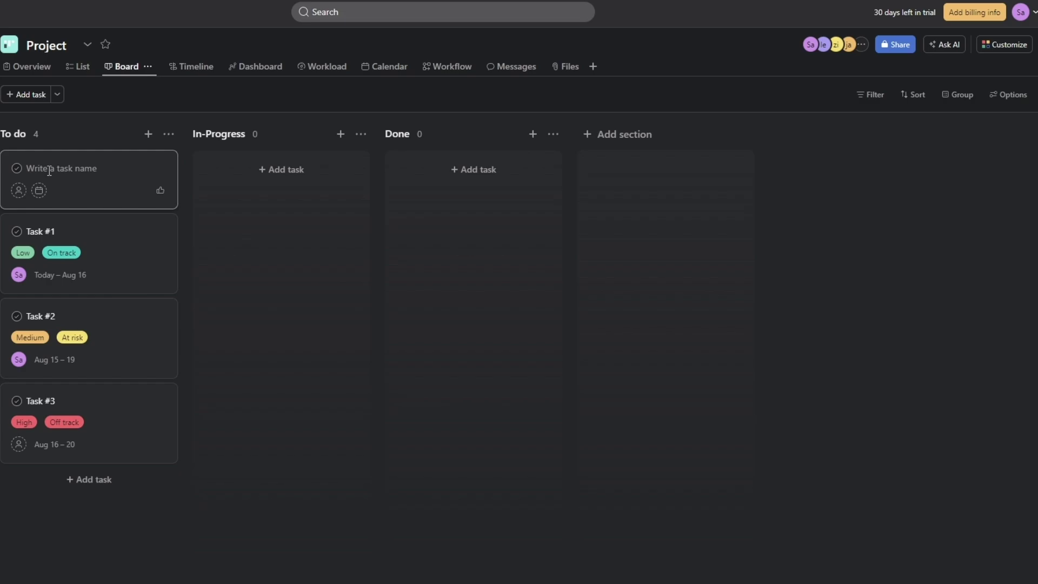
text(Name of Task)
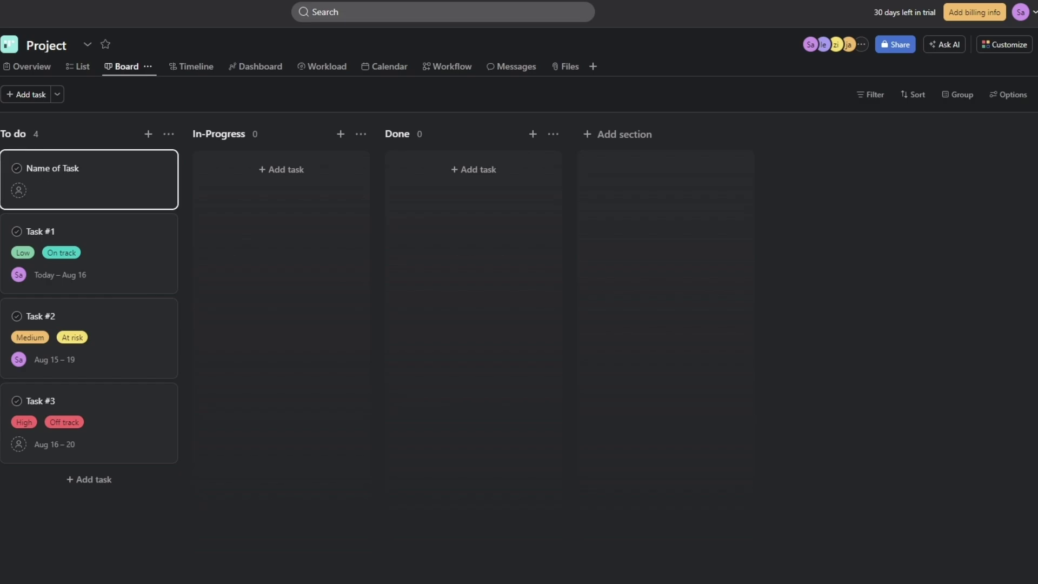
click(24, 192)
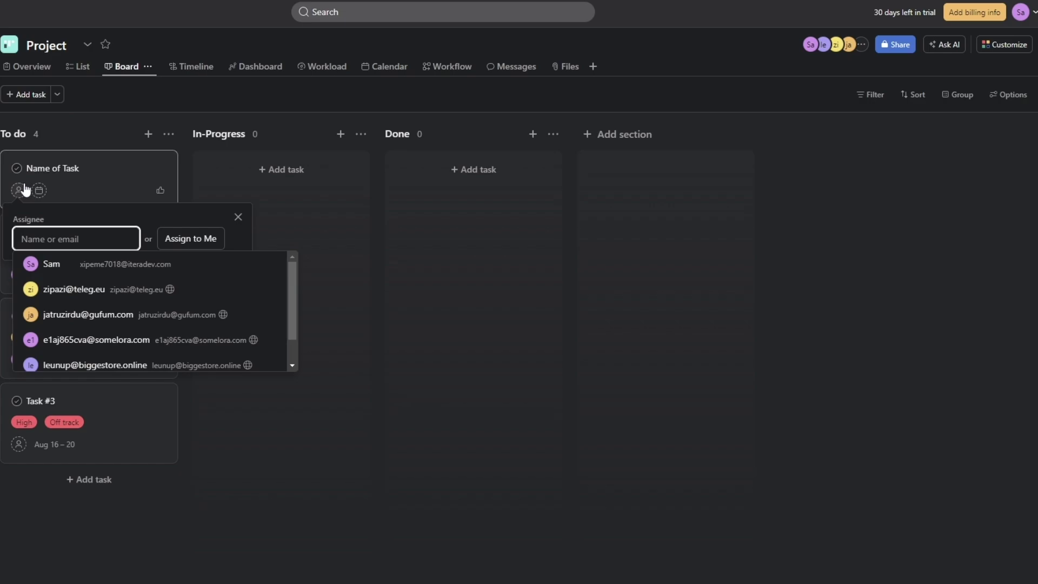
scroll(65, 306, down, 2)
scroll(89, 330, up, 1)
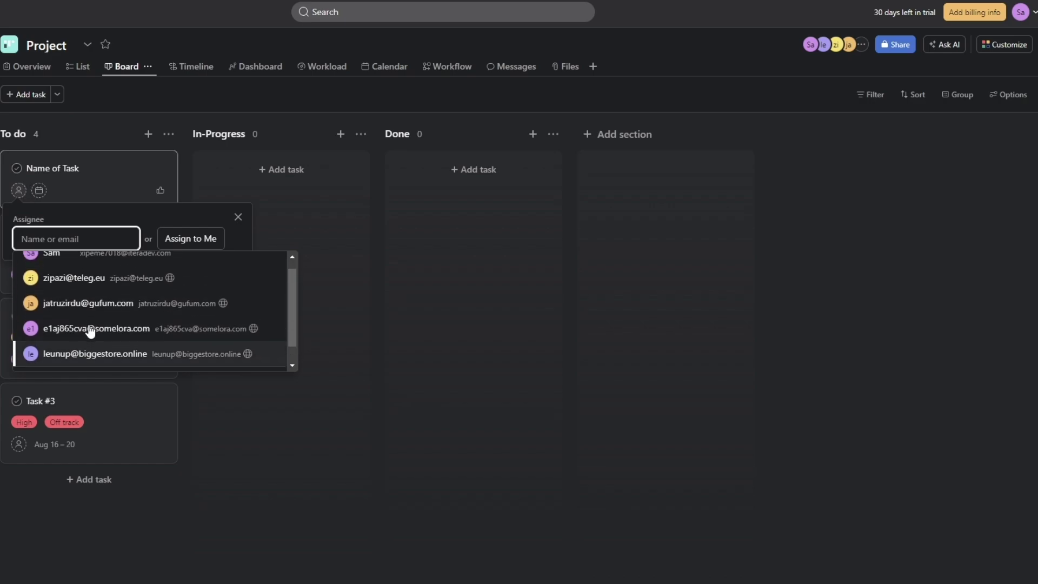
click(106, 296)
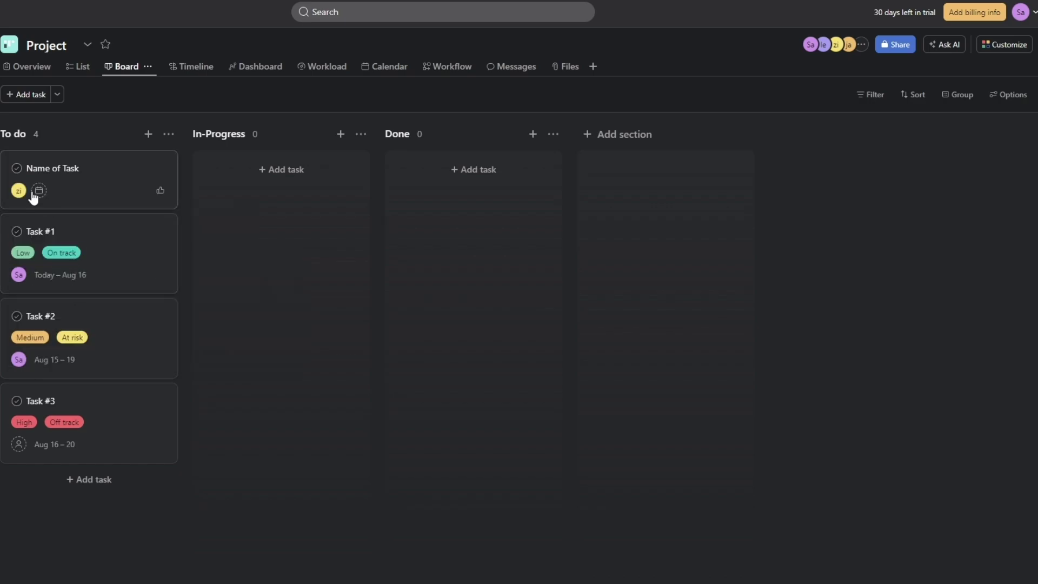
Set its due date to Friday, August 16 and open the task's details.
click(41, 194)
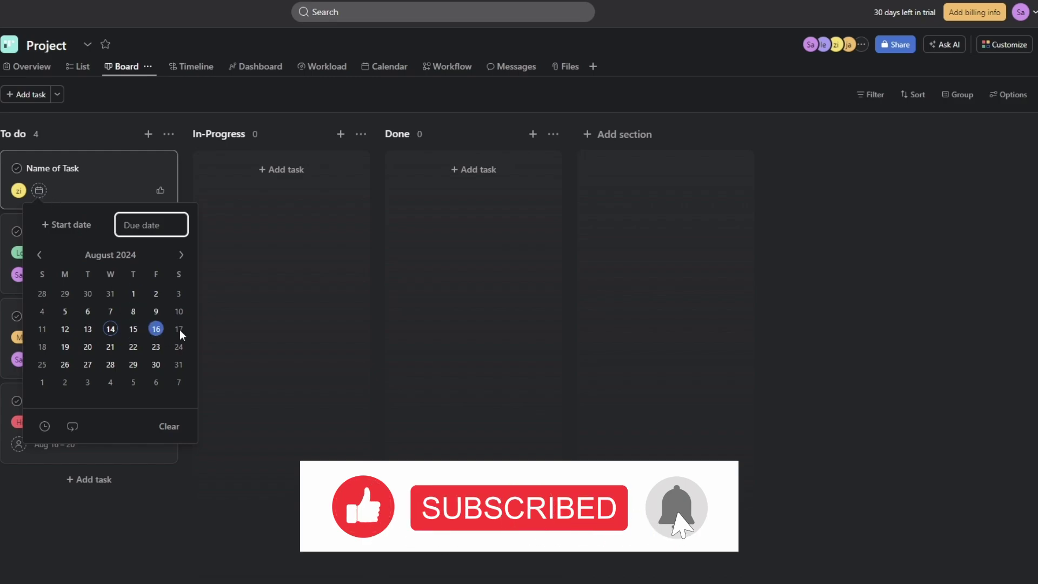
click(165, 336)
click(83, 138)
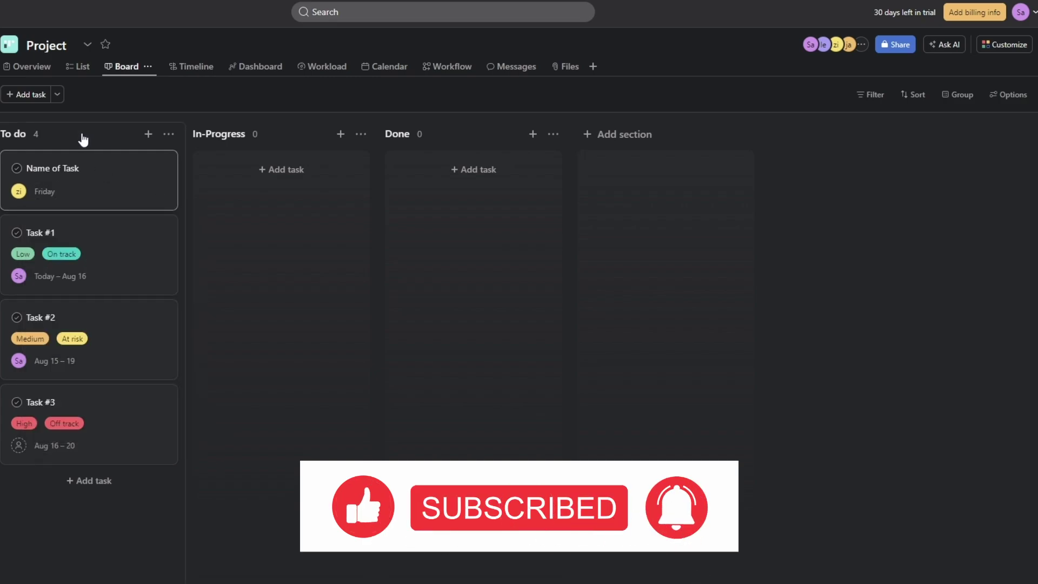
click(89, 189)
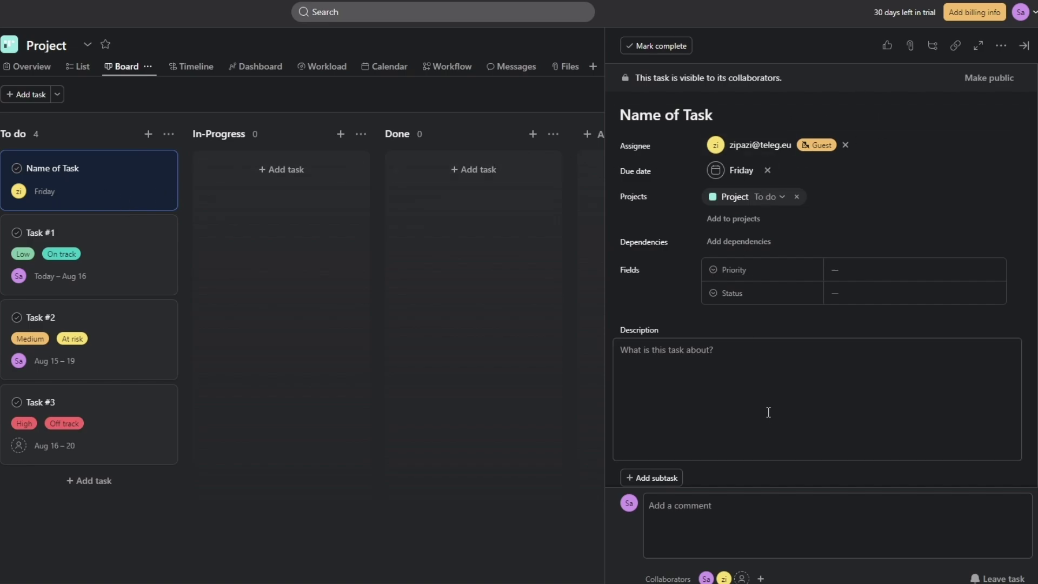
Set Name of Task's priority to Medium, leaving its status unset.
click(840, 272)
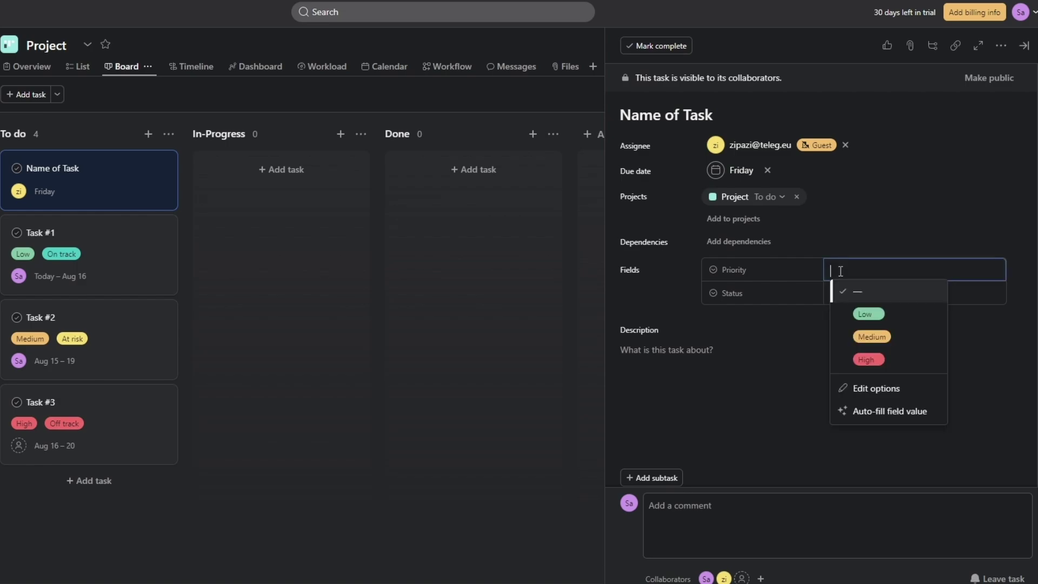
click(725, 277)
click(885, 279)
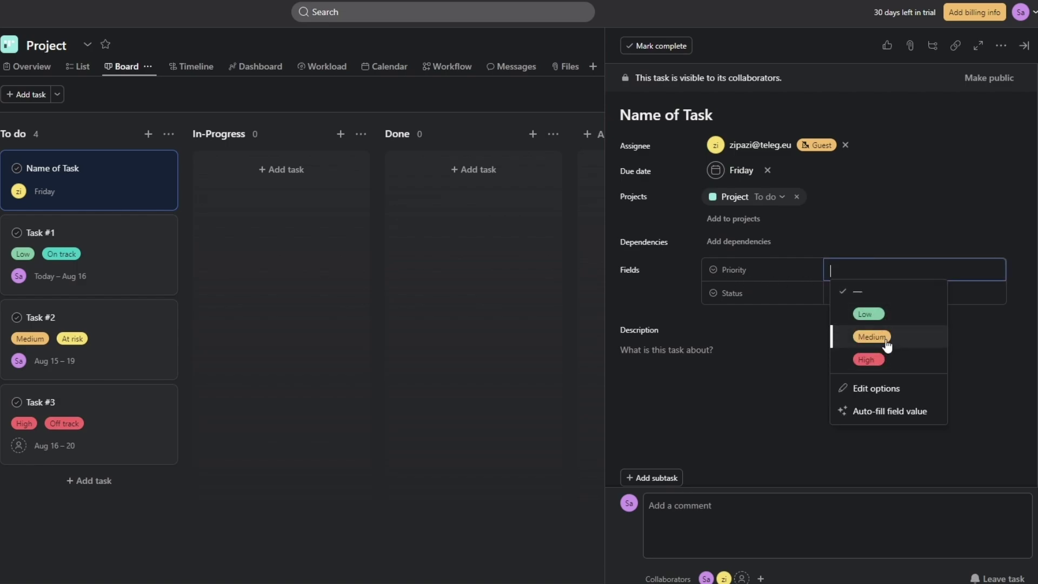
click(884, 338)
click(878, 300)
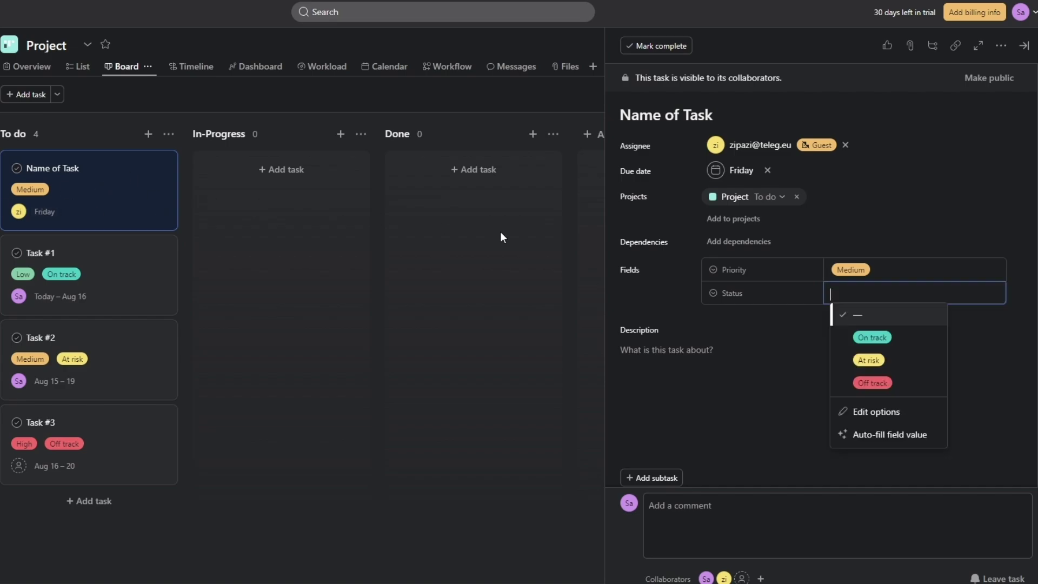
click(790, 330)
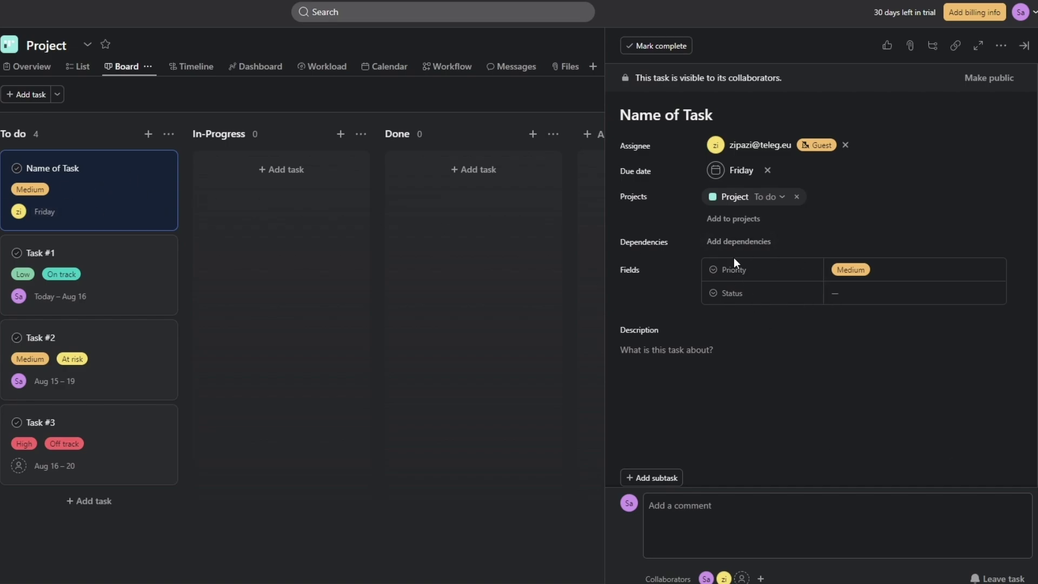
Add a 'Blocked by Task #3' dependency to the task, then remove it again.
click(725, 242)
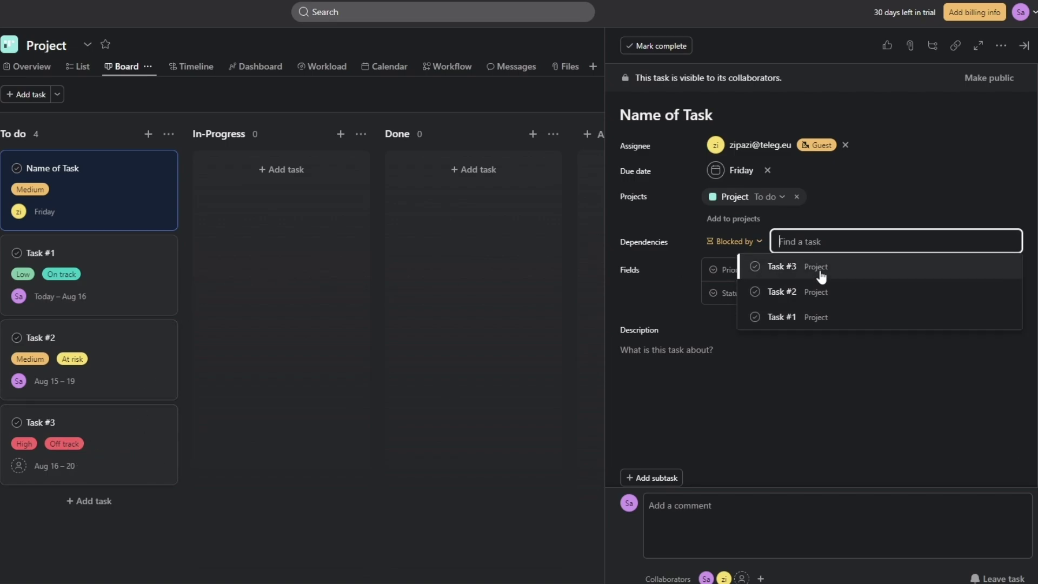
click(878, 275)
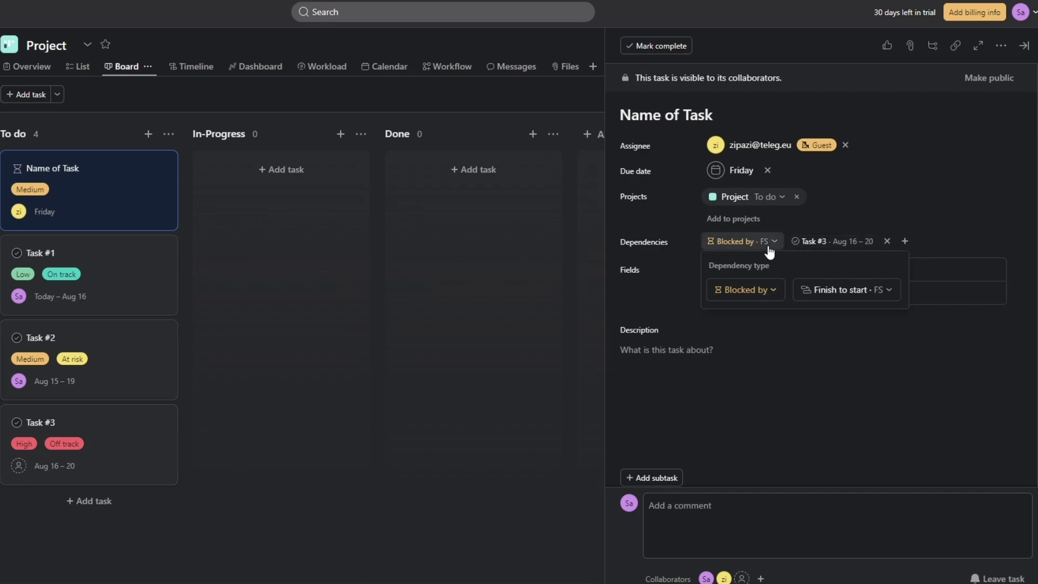
click(887, 241)
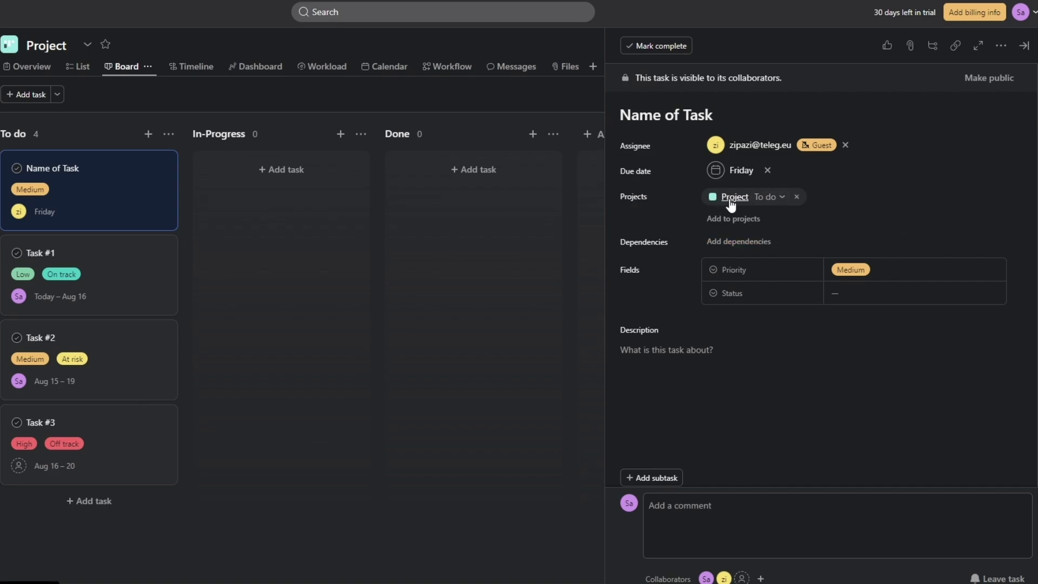
click(779, 199)
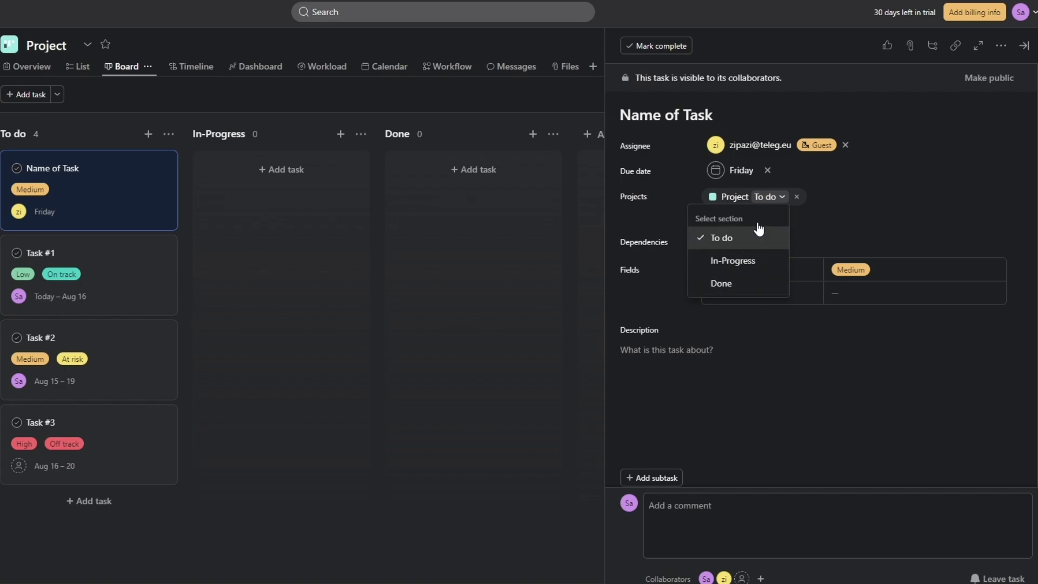
click(913, 176)
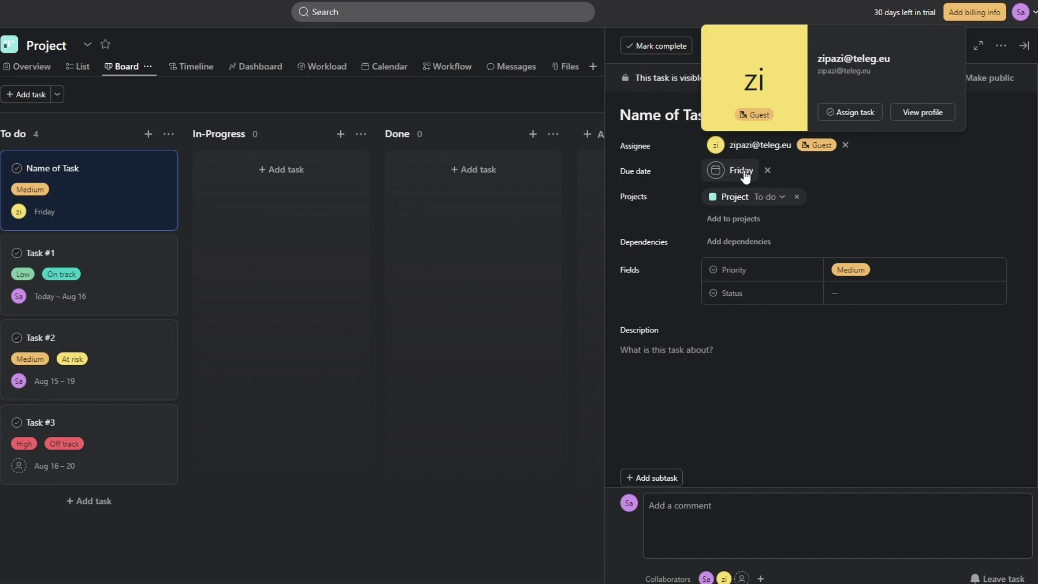
click(739, 359)
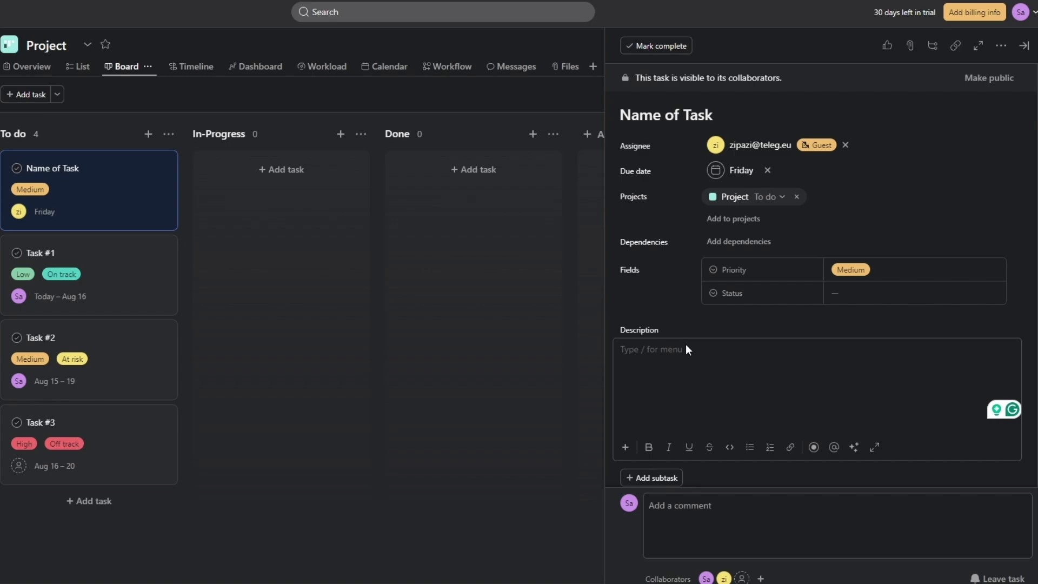
click(661, 512)
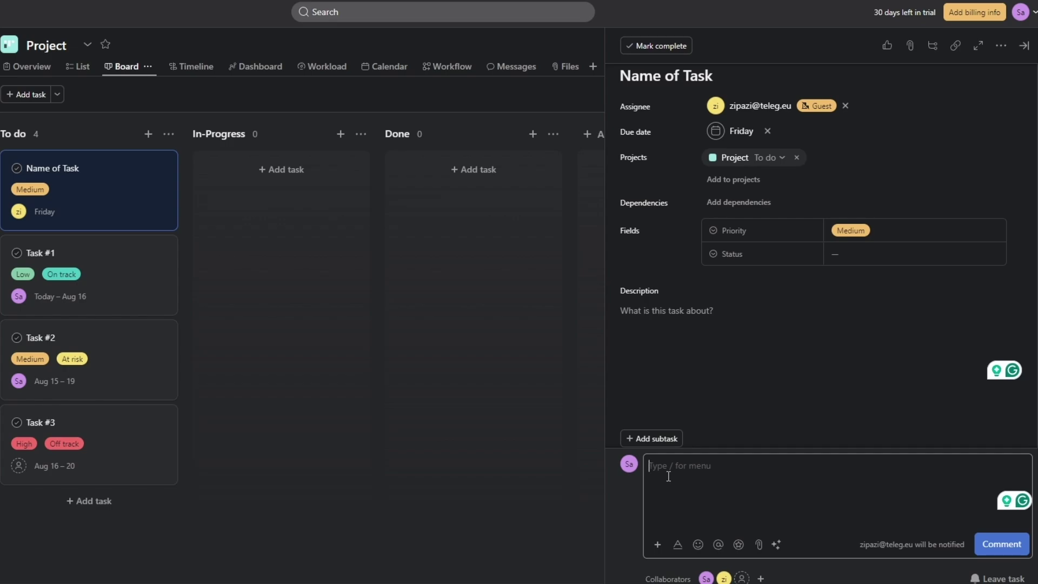
text(/)
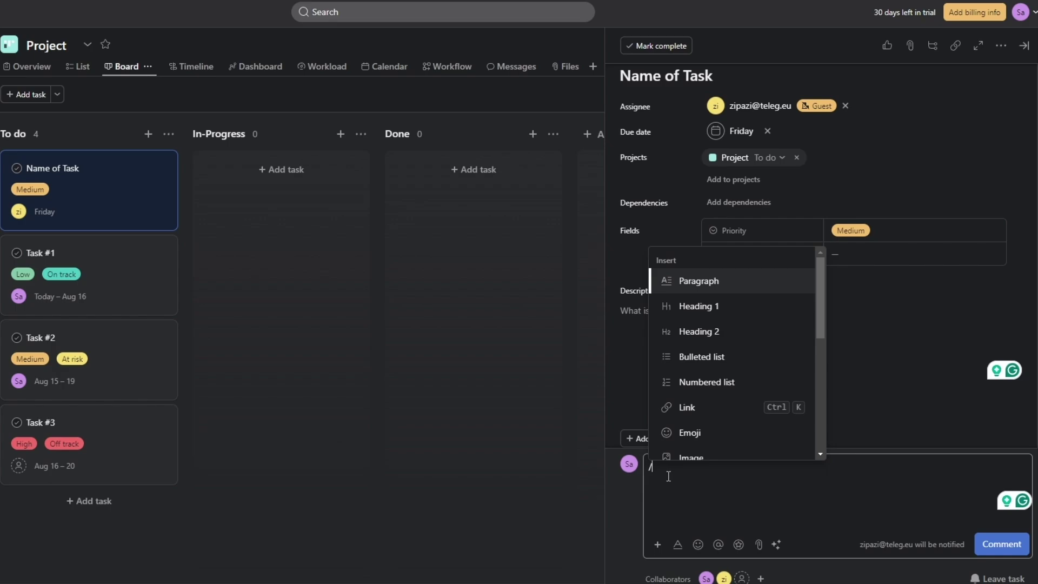
scroll(718, 413, down, 5)
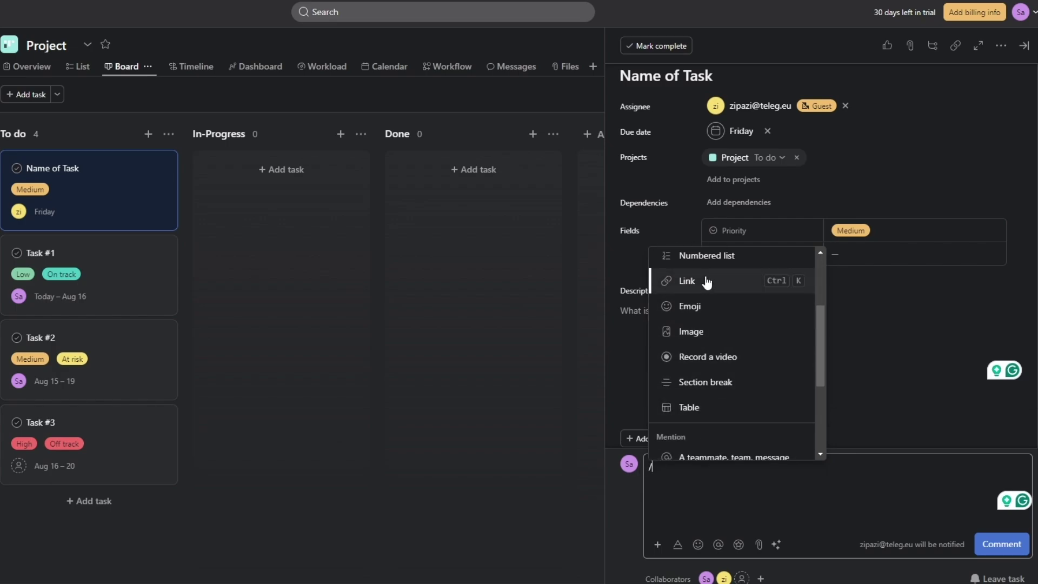
scroll(705, 378, up, 3)
scroll(704, 384, down, 3)
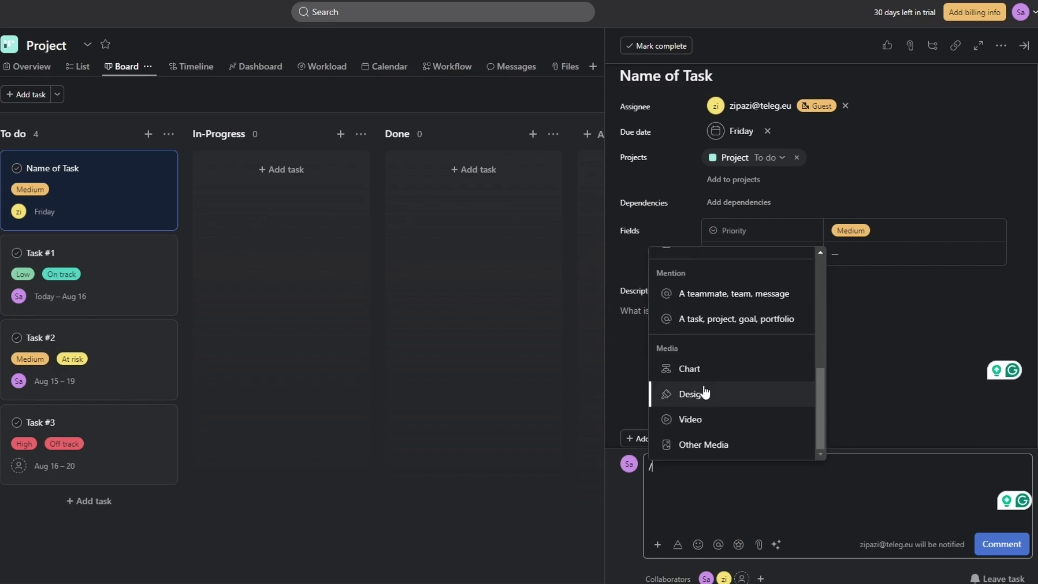
scroll(700, 425, up, 3)
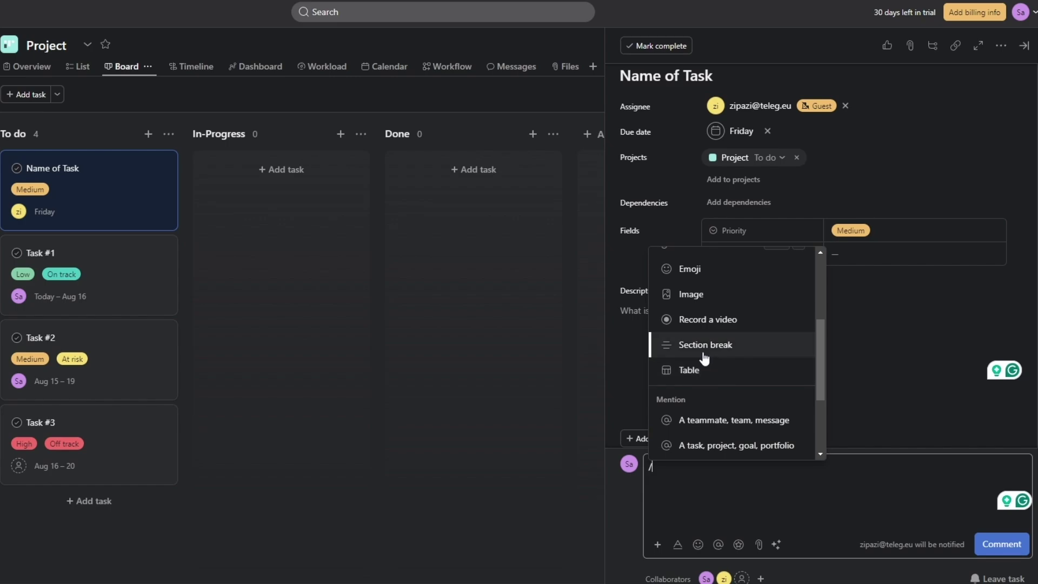
click(704, 297)
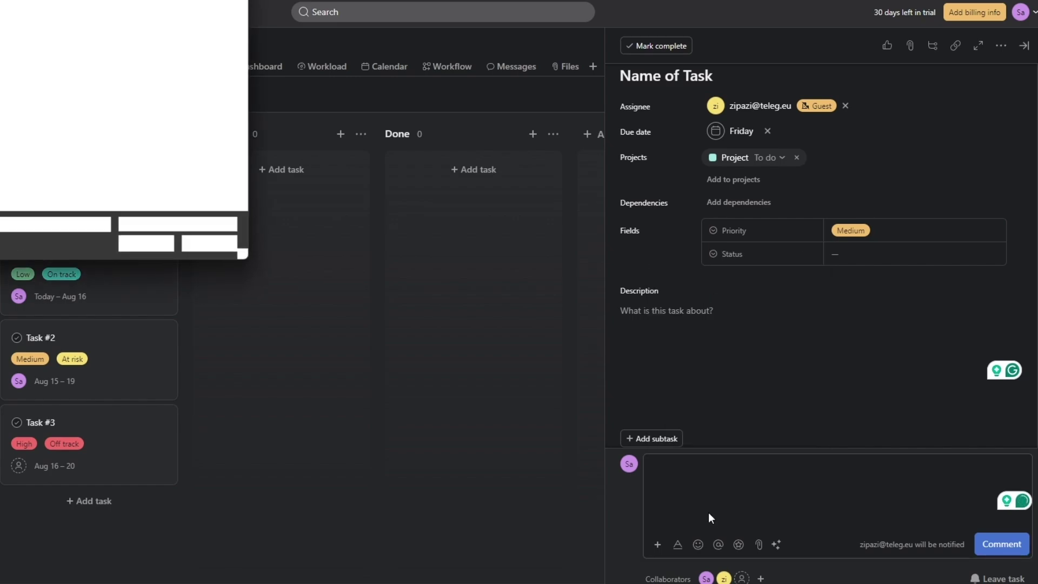
Cancel the image file choice, close the task details and reopen Name of Task.
click(209, 243)
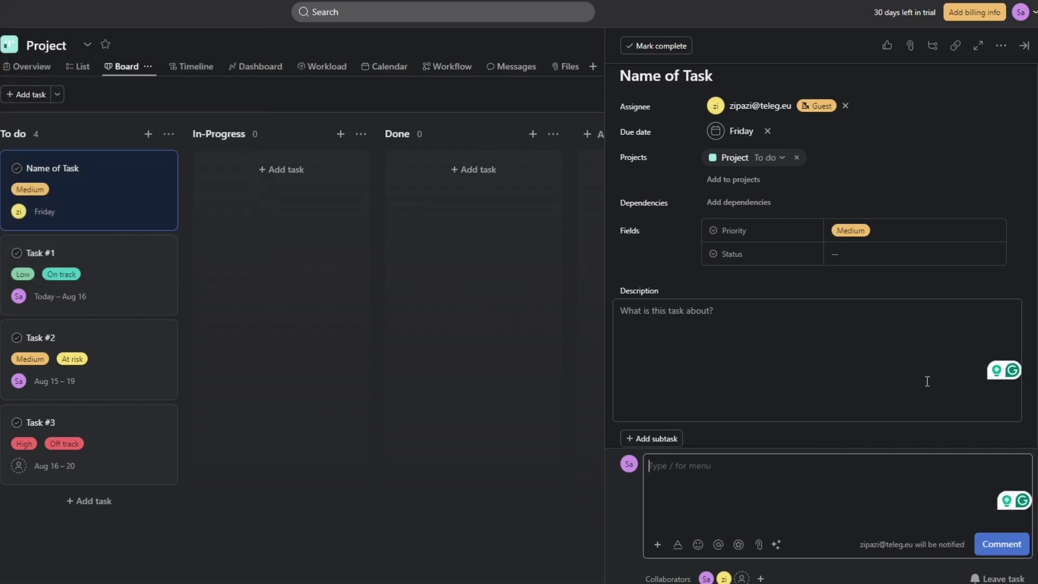
click(552, 86)
click(157, 169)
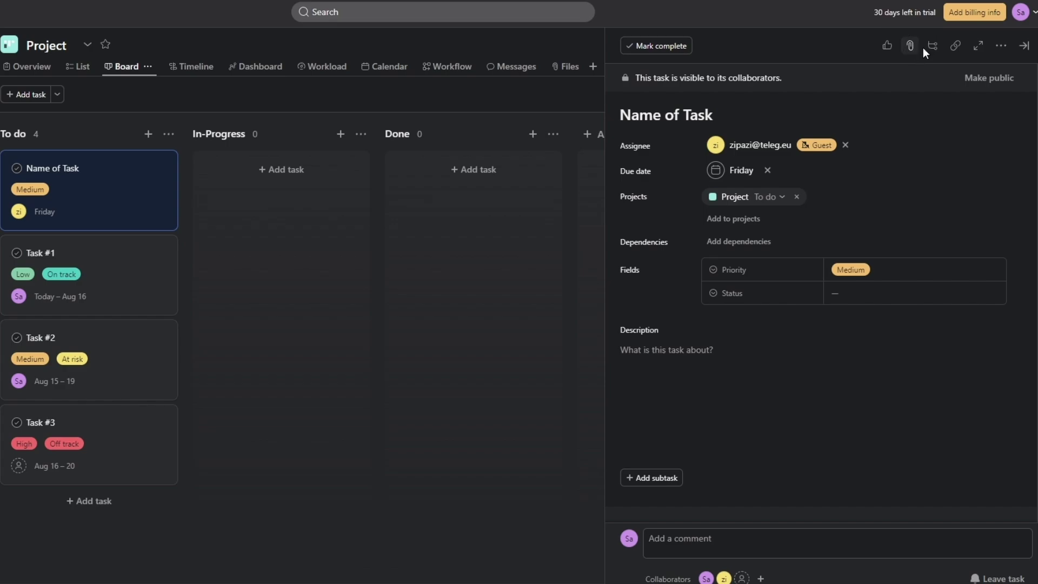
Copy the task's link, view its additional actions, then close the task detail pane.
click(956, 46)
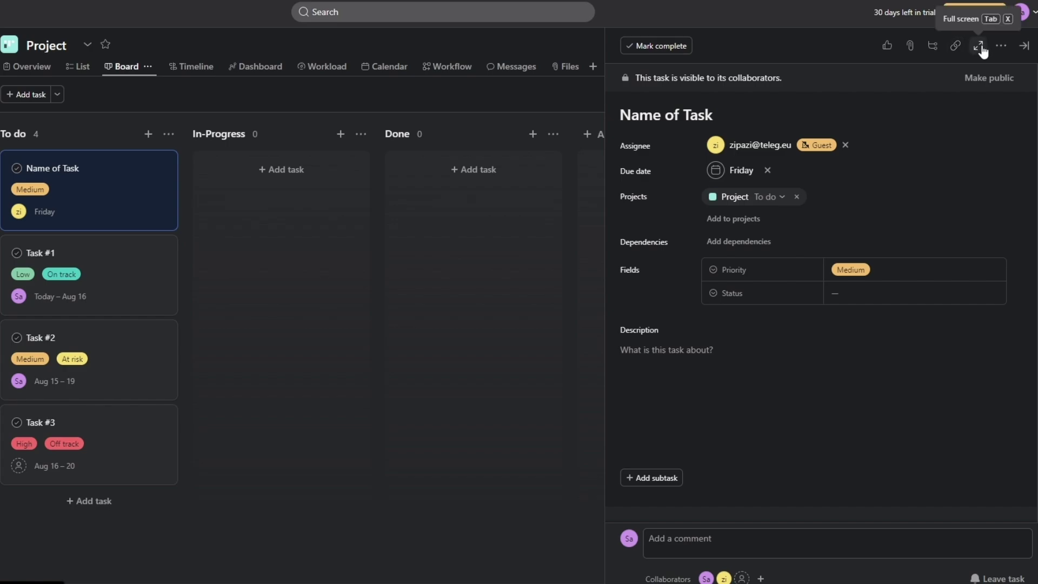
click(1001, 45)
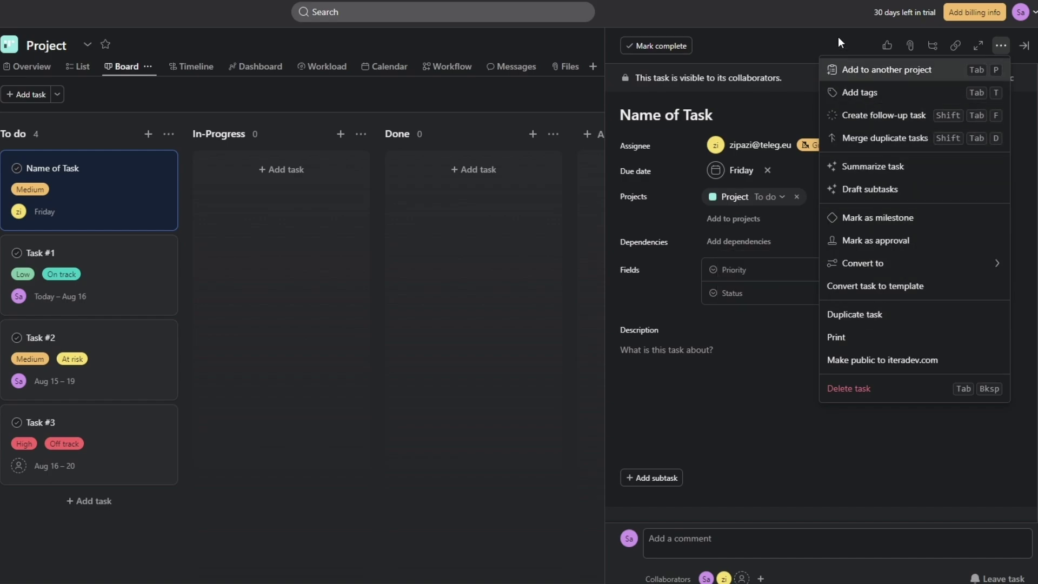
click(790, 42)
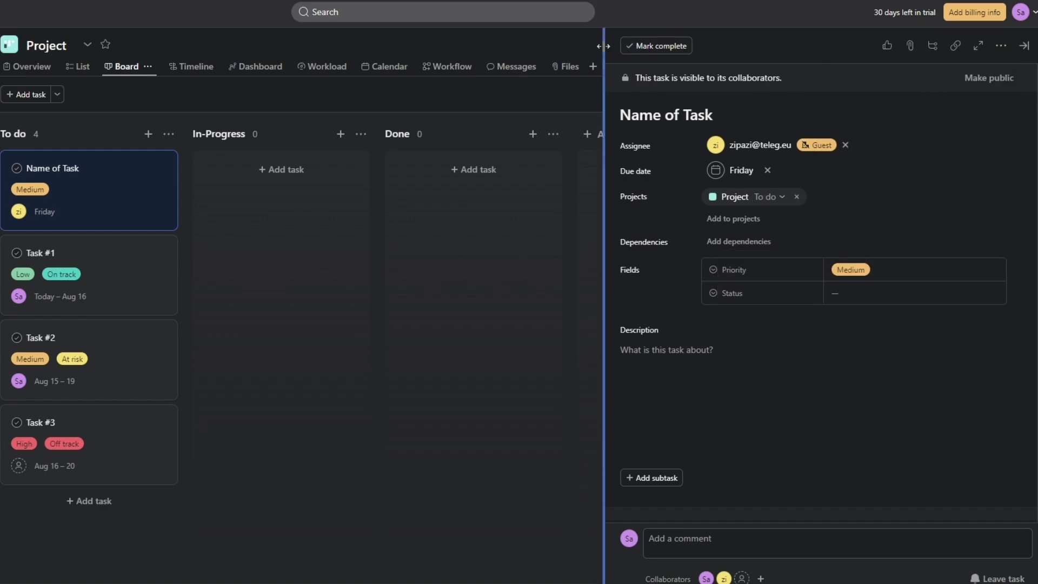
click(566, 35)
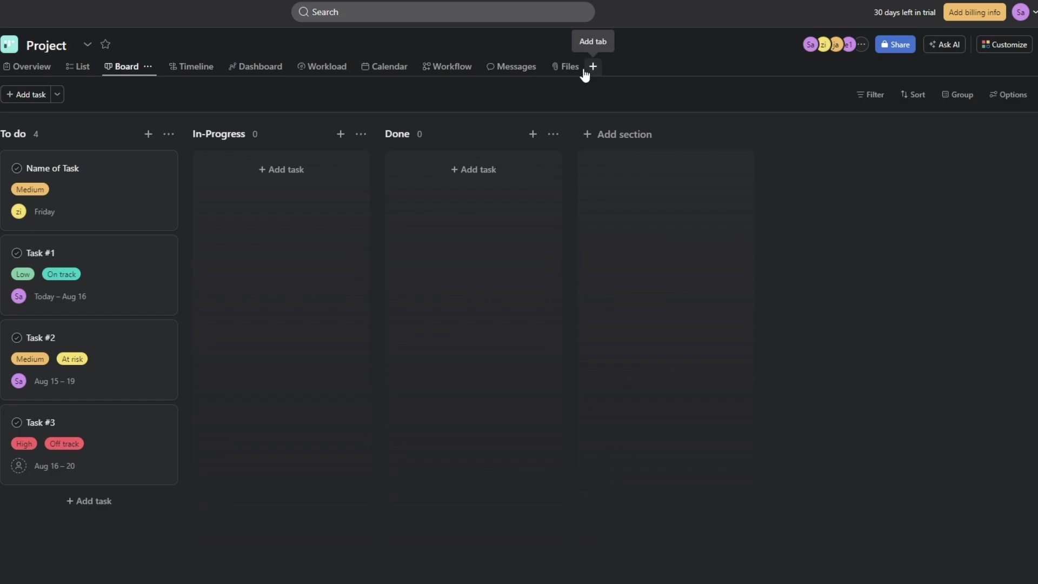
Open the Add rule dialog from Customize > Rules, listing recommended and routing templates.
click(1004, 44)
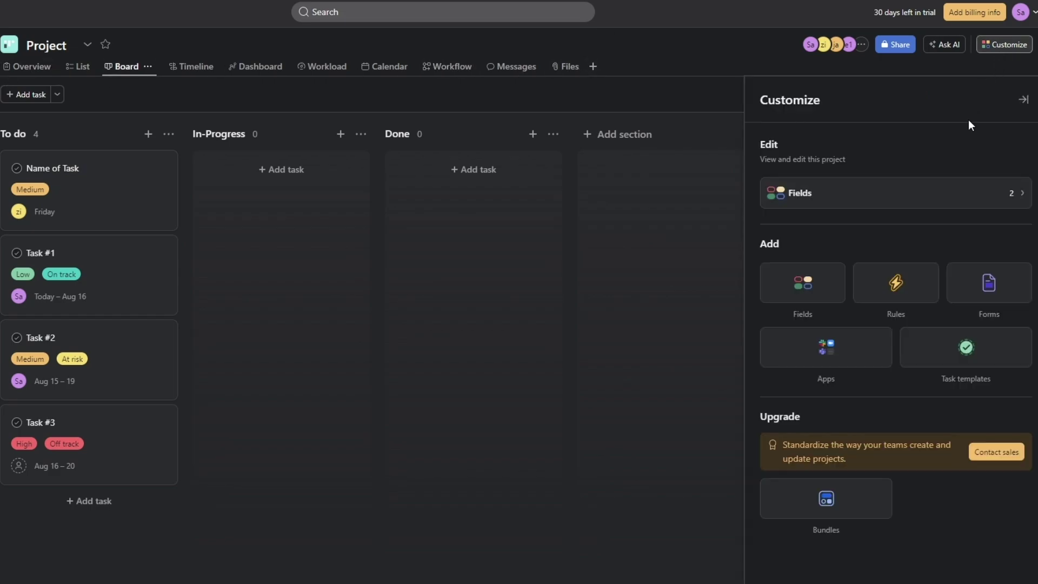
click(904, 283)
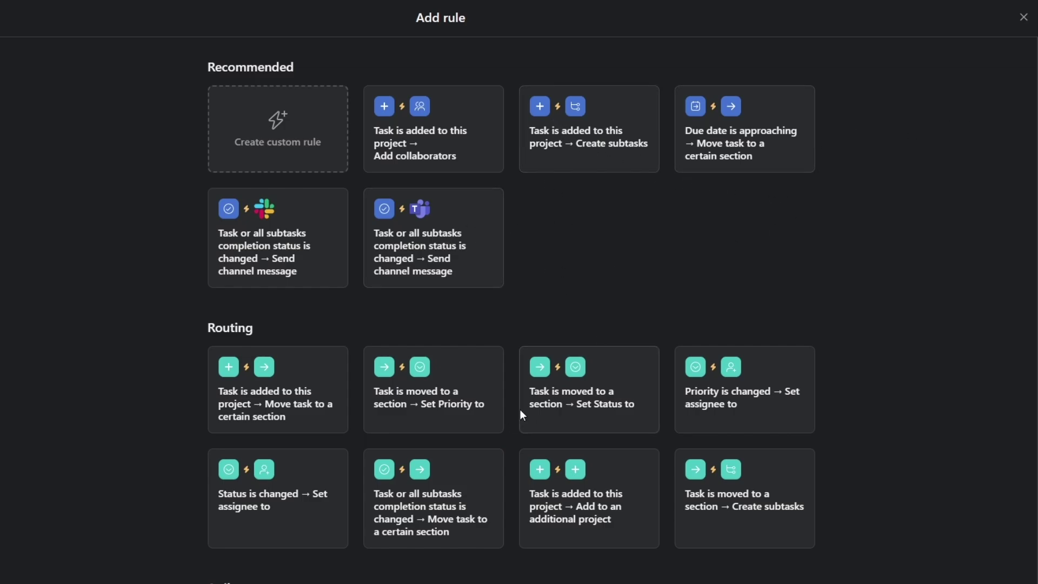
click(1023, 17)
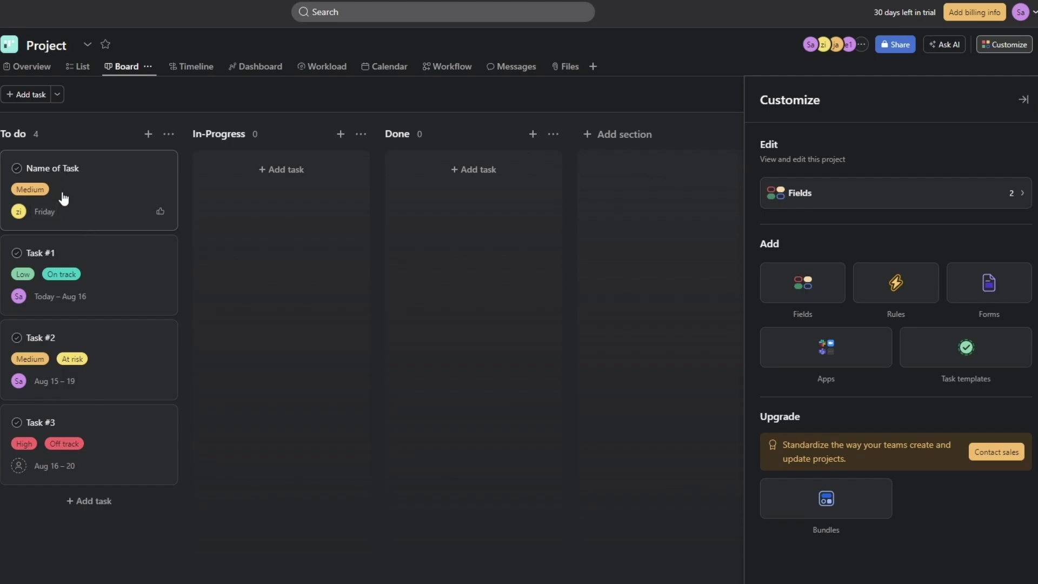
mouse_move(97, 258)
mouse_down()
mouse_move(236, 261)
mouse_move(463, 180)
mouse_move(97, 273)
mouse_up()
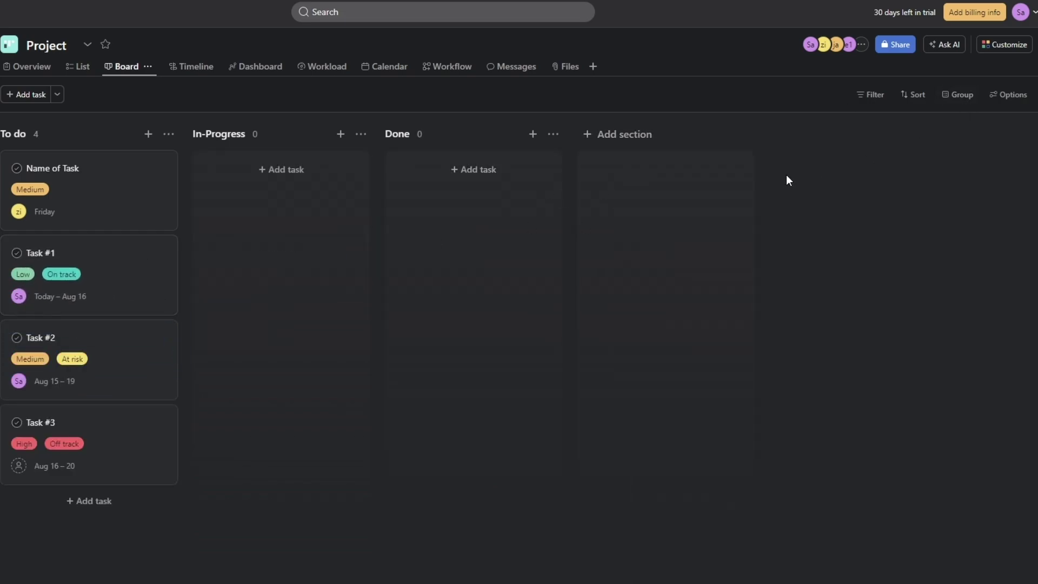
click(1003, 45)
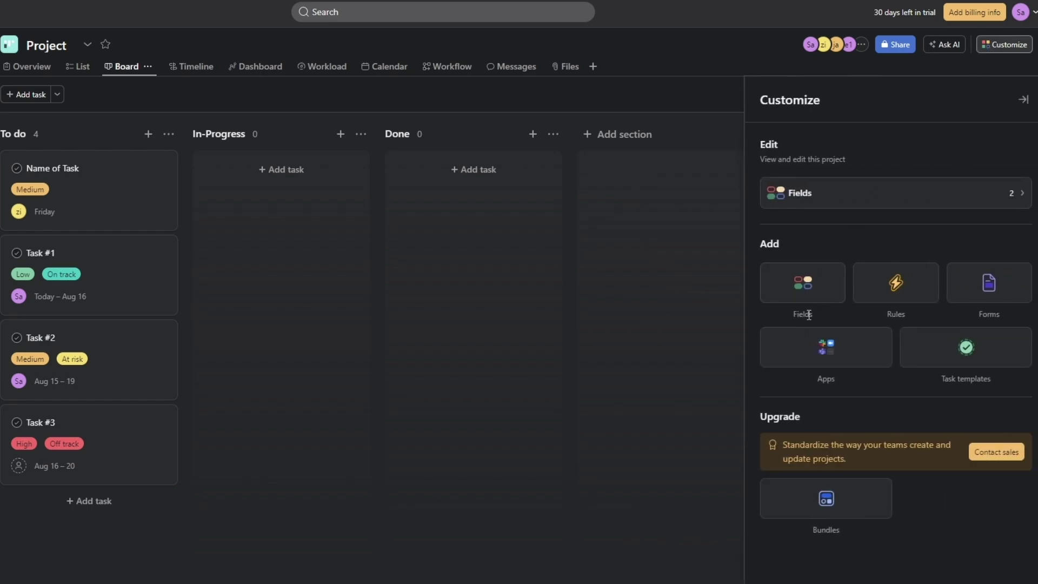
click(911, 302)
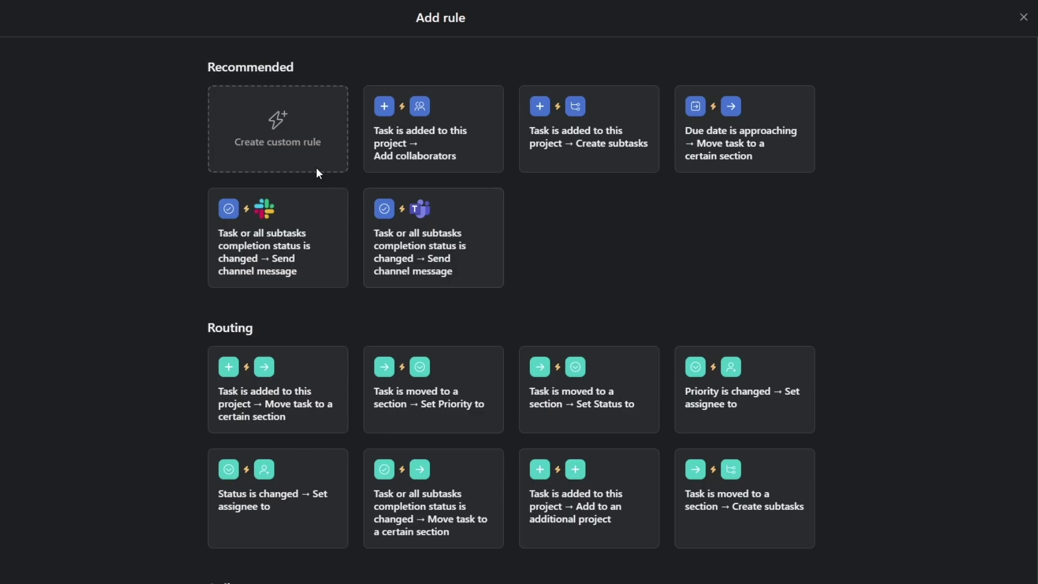
Start a custom rule triggered by 'Task is moved to a section' with condition Section is Done.
click(293, 163)
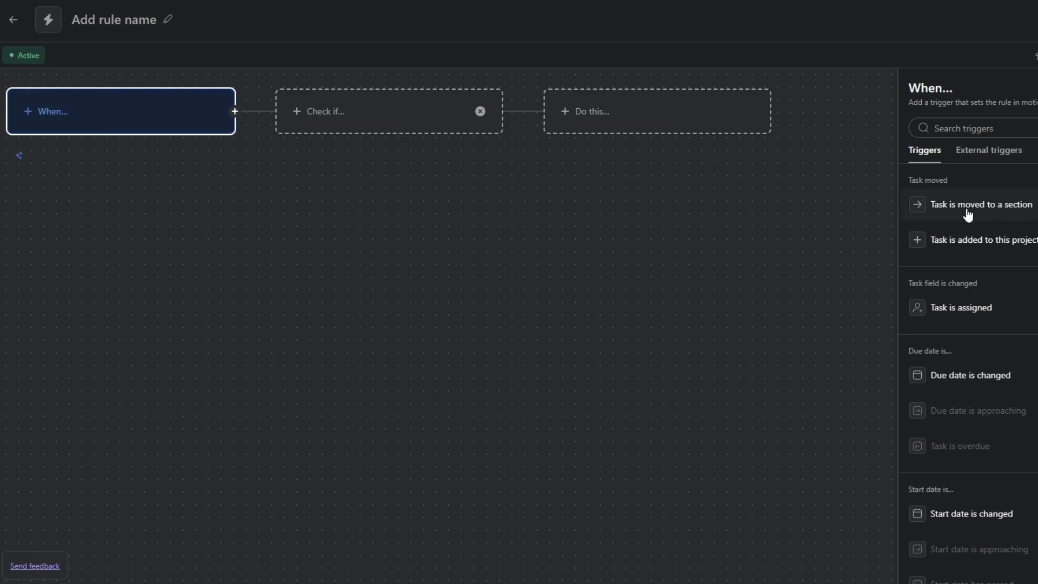
click(967, 214)
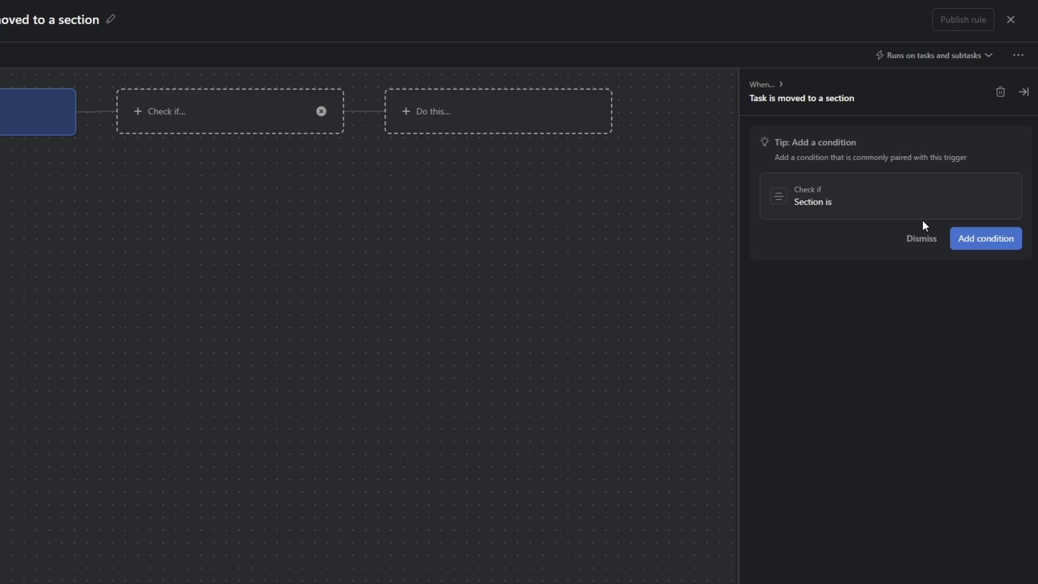
click(976, 244)
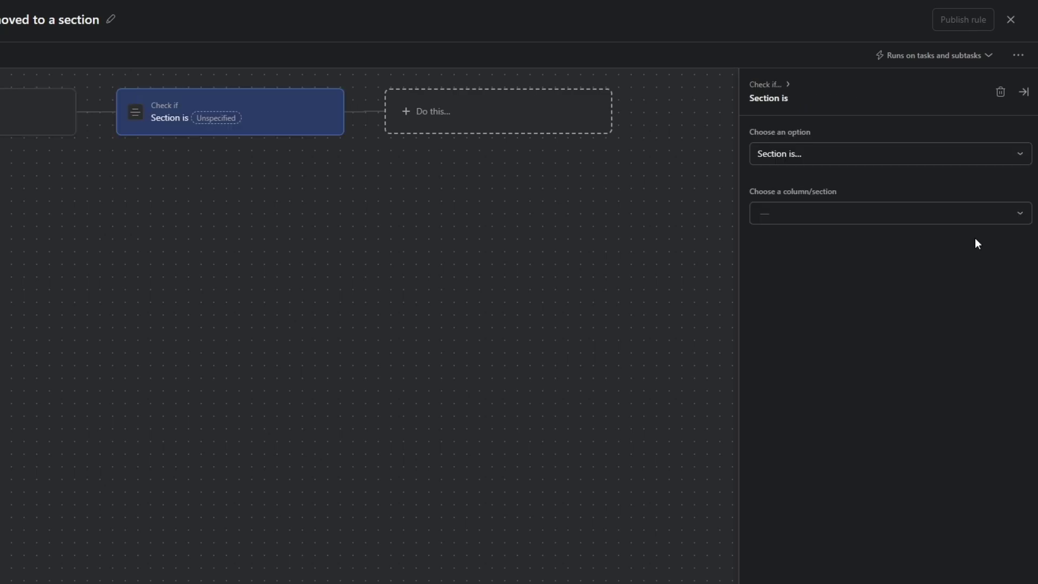
click(887, 219)
click(867, 284)
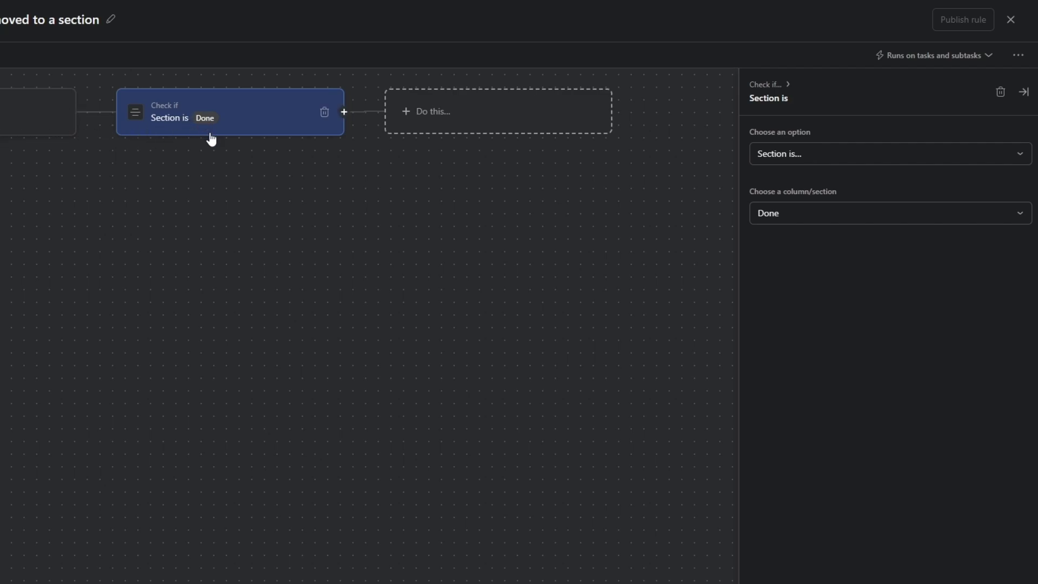
Browse the rule's action options, including external integrations, then return to built-in actions.
click(489, 110)
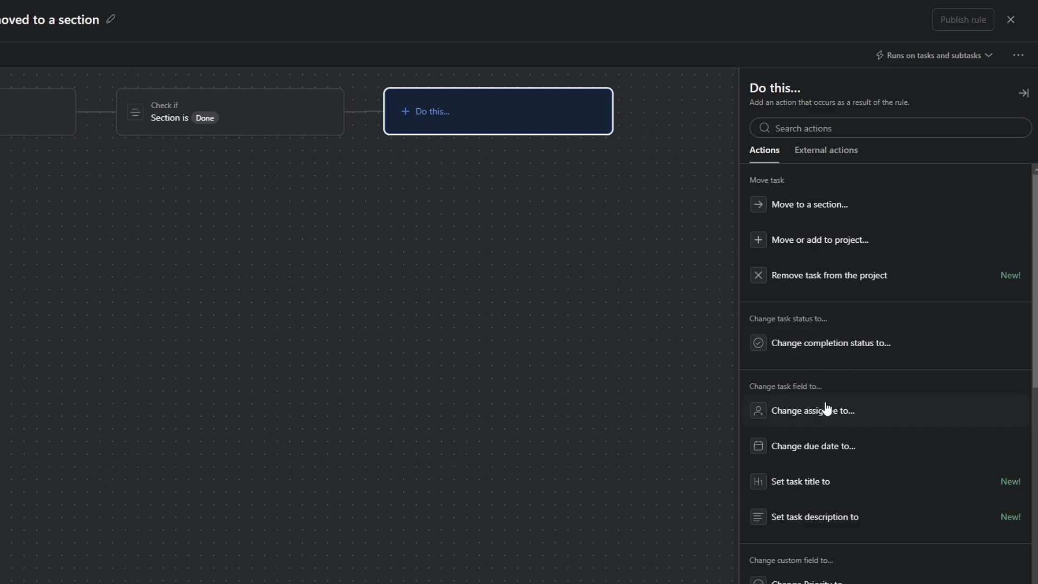
scroll(827, 410, down, 5)
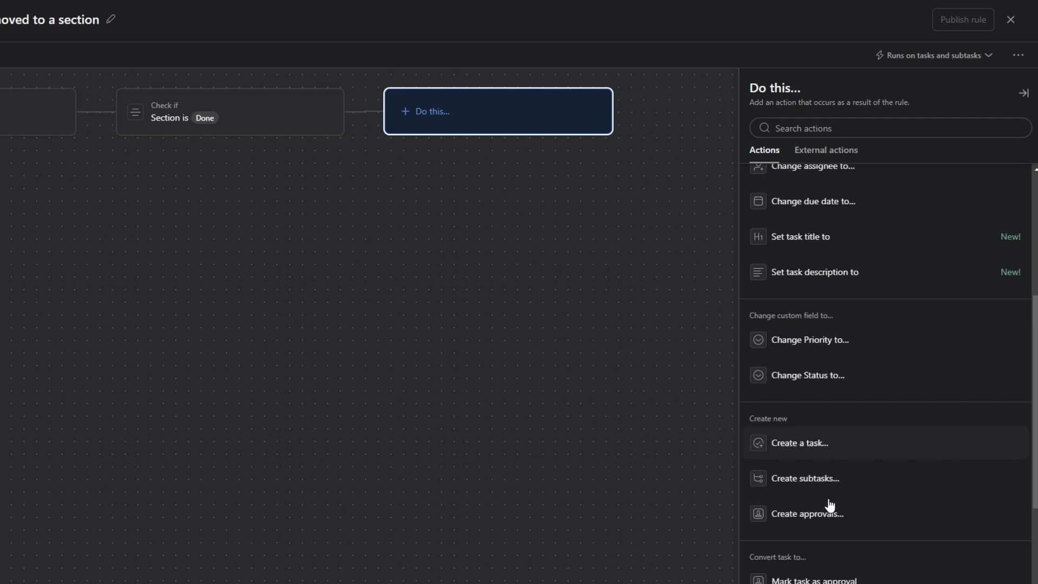
scroll(830, 505, down, 3)
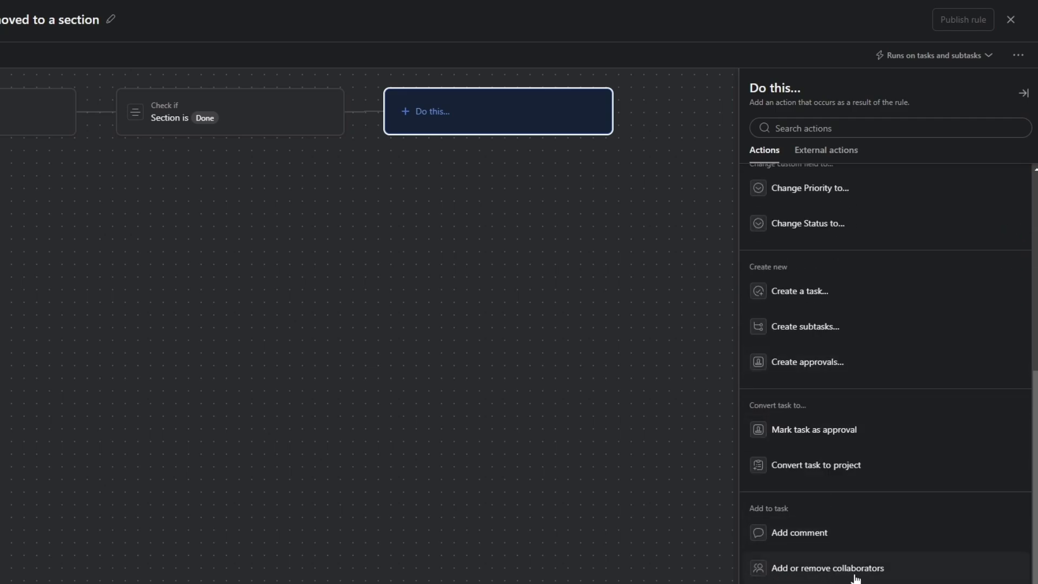
scroll(859, 556, up, 10)
click(813, 157)
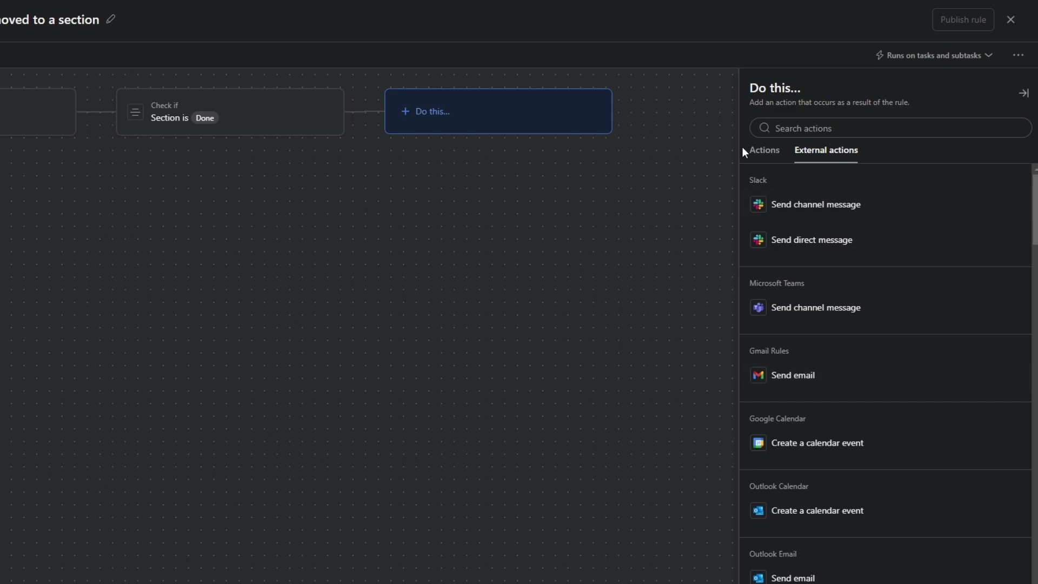
click(756, 151)
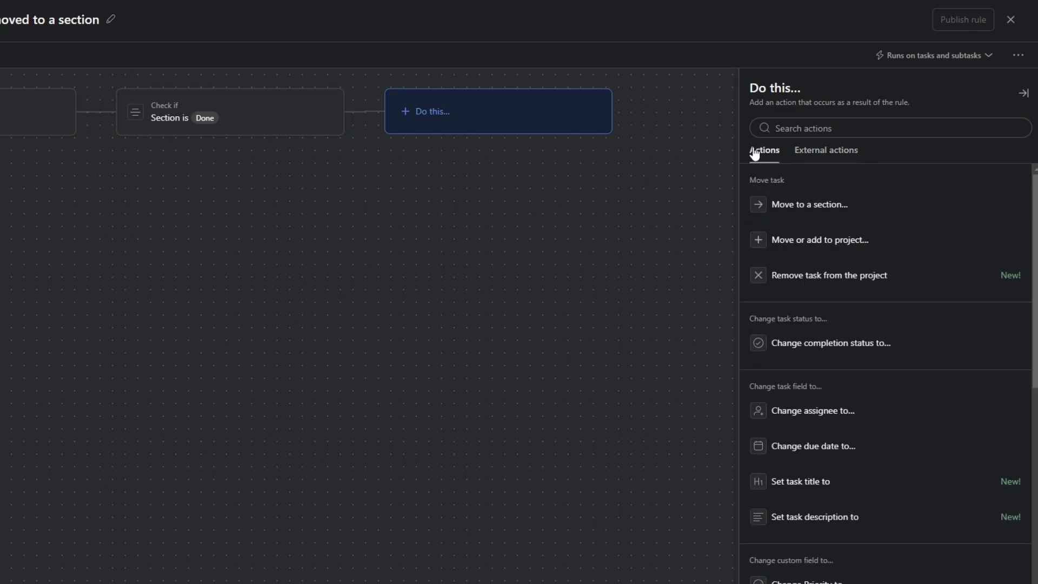
Close the rule editor and the Customize panel.
click(1007, 23)
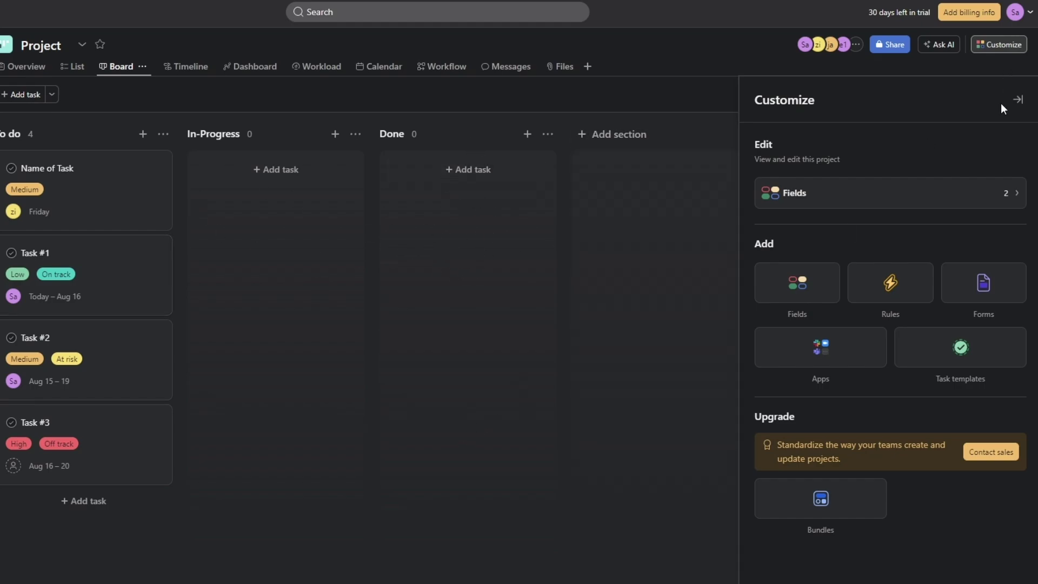
click(1016, 101)
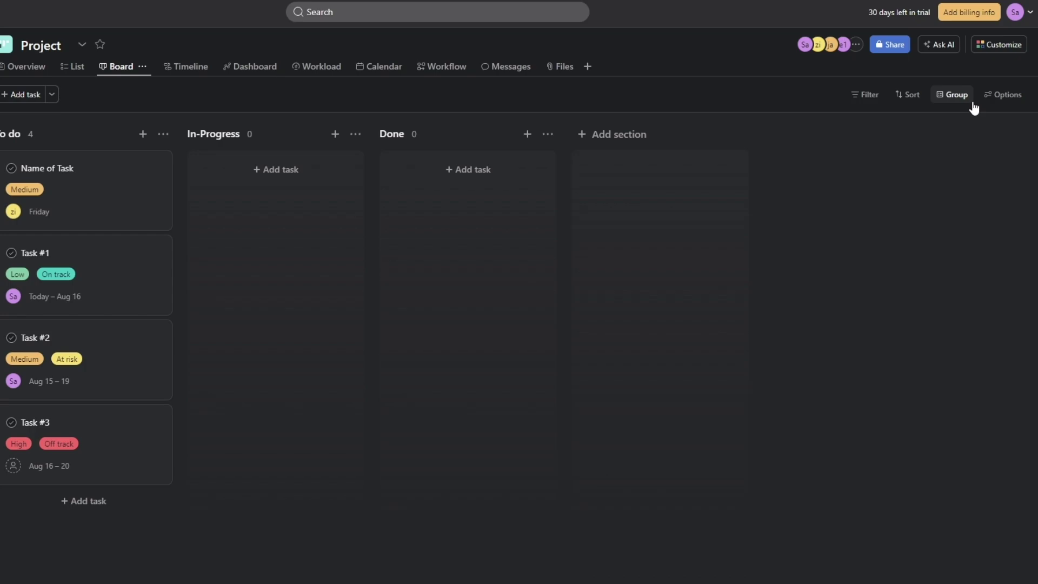
Open the Select your plan page from Add billing info and scroll down.
click(966, 14)
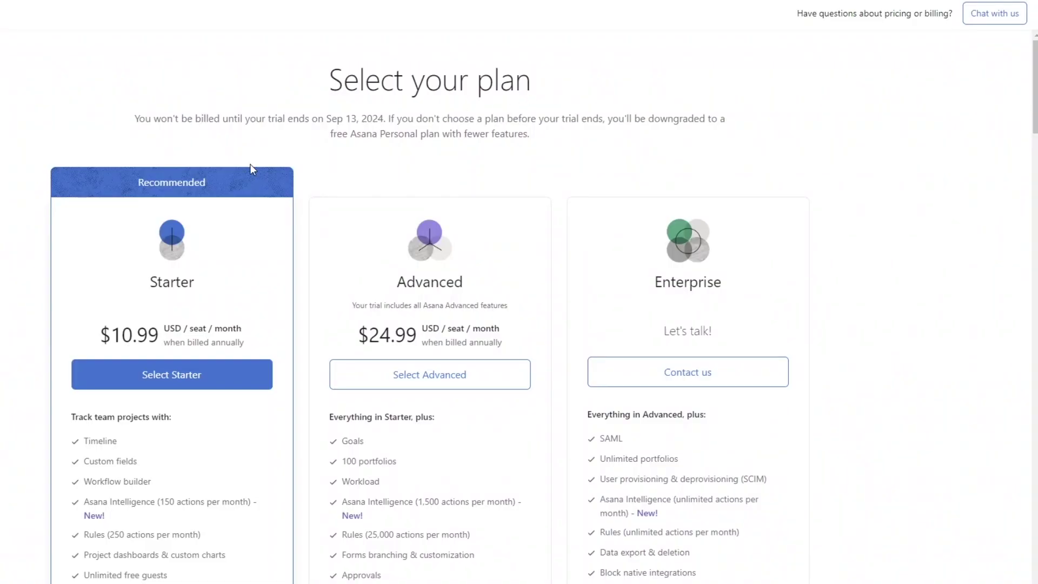
scroll(249, 163, down, 2)
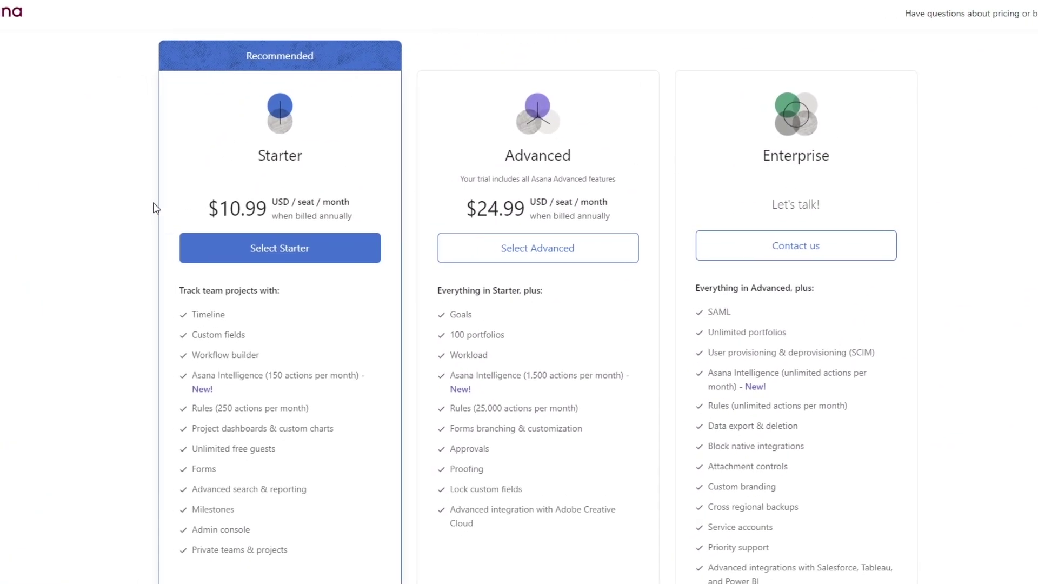
scroll(155, 206, down, 1)
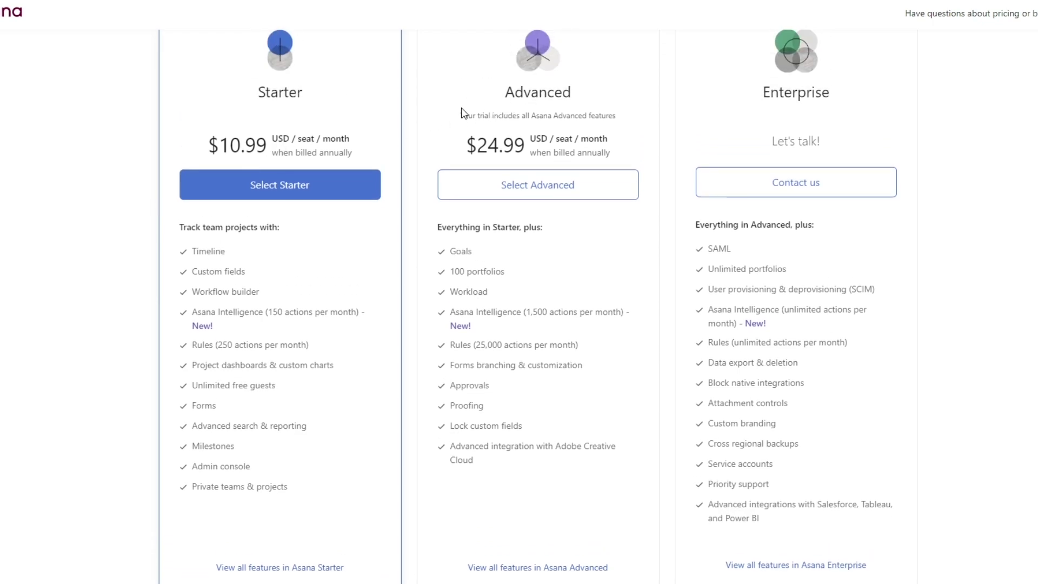
Highlight the Starter $10.99 and Advanced $24.99 prices, clearing each highlight afterward.
drag(221, 142, 257, 142)
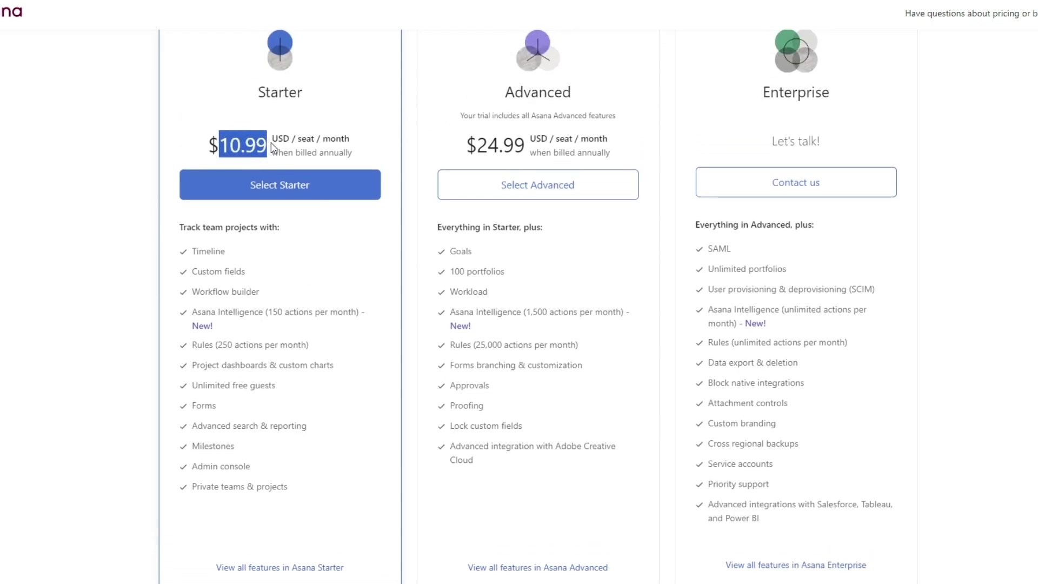
click(275, 110)
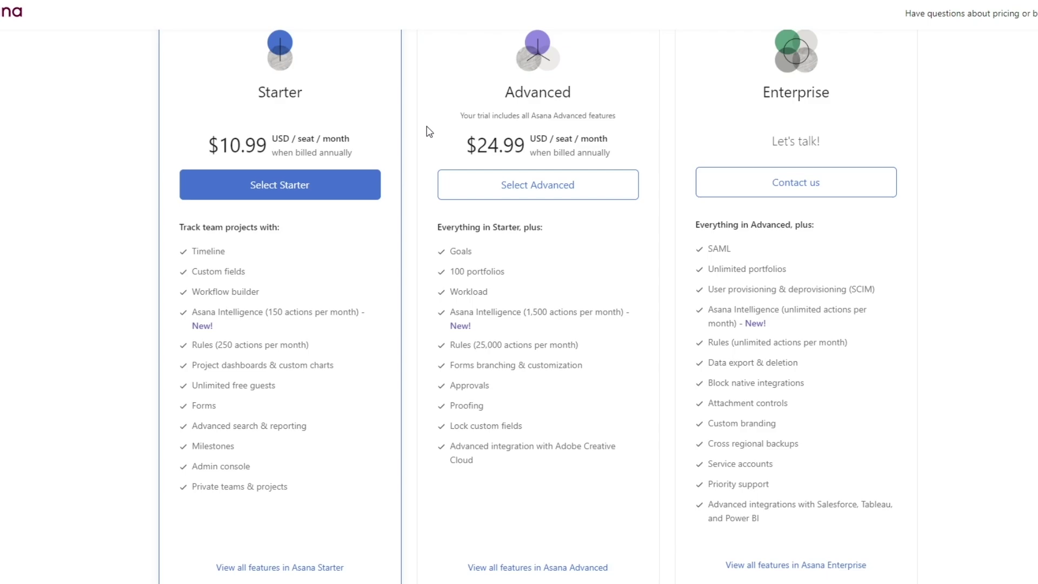
drag(476, 145, 527, 145)
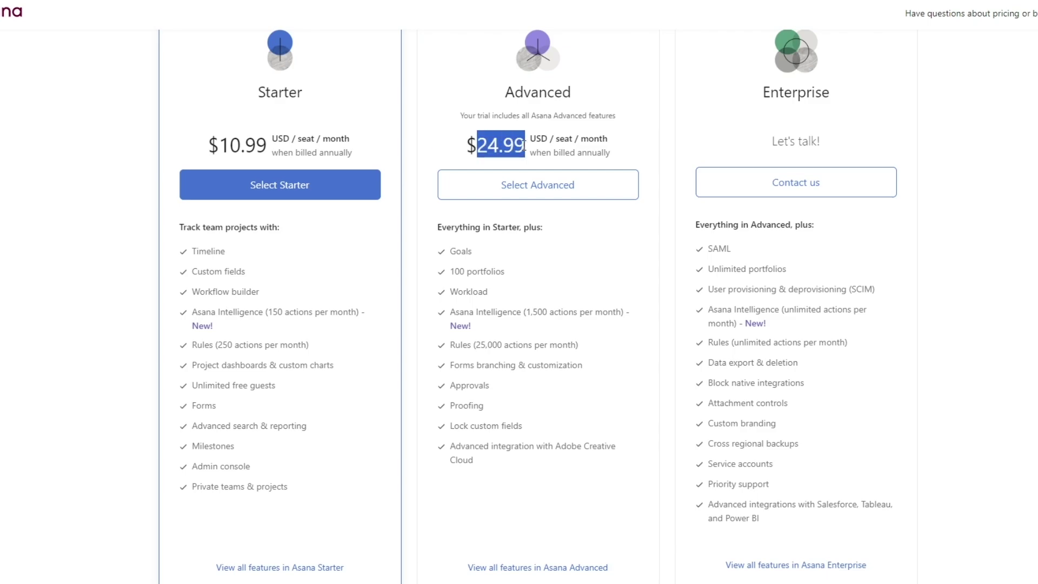
click(301, 511)
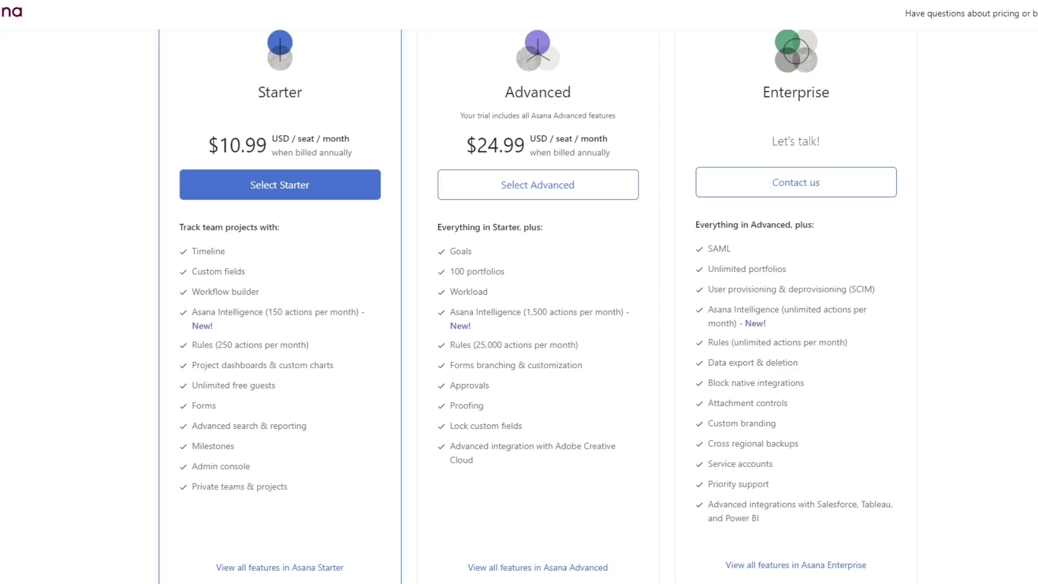